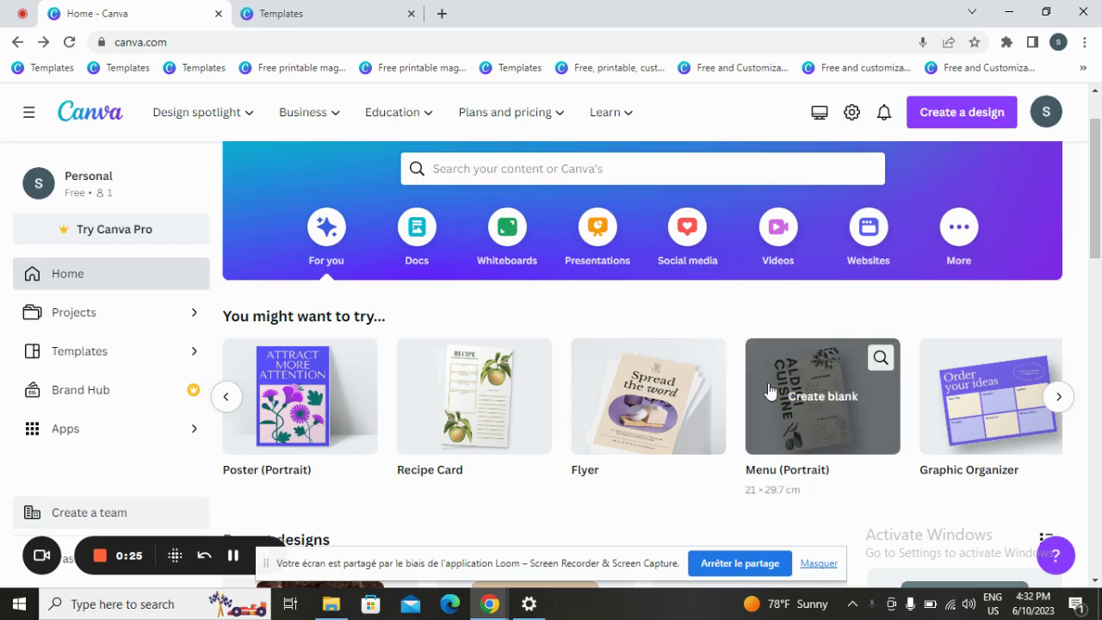
- Search Canva templates for 'business plan'
click(1058, 399)
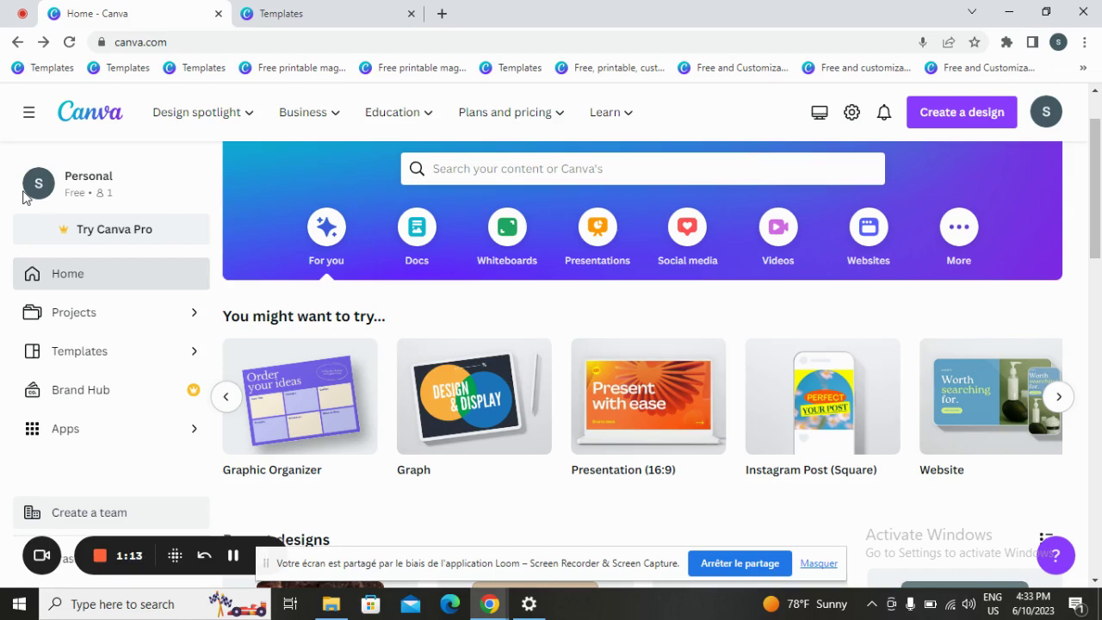
click(497, 163)
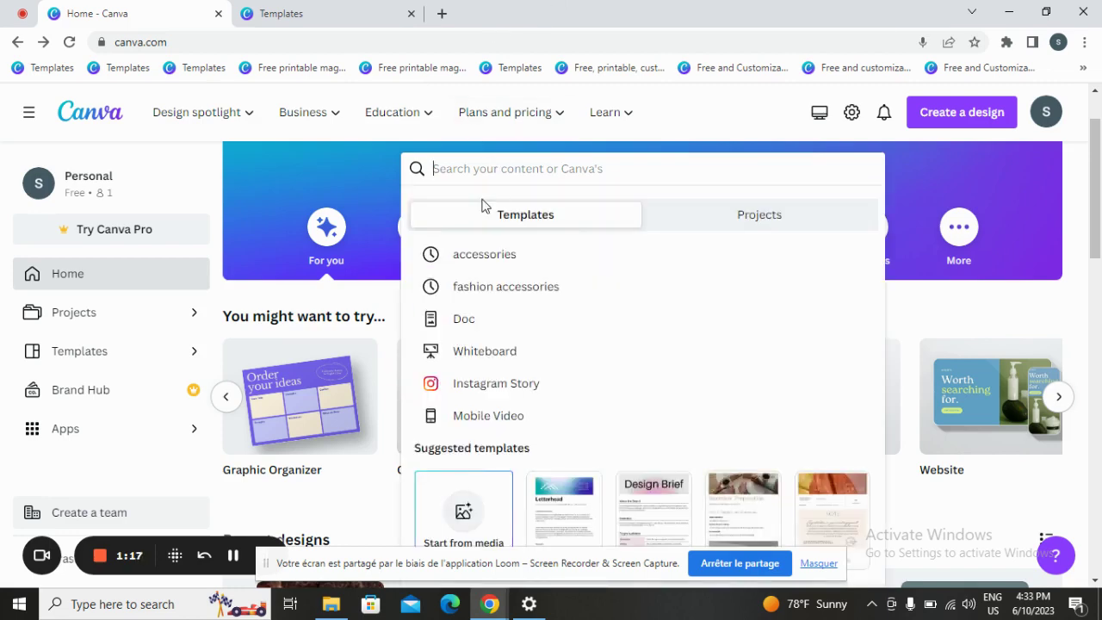
text(B)
key(BackSpace)
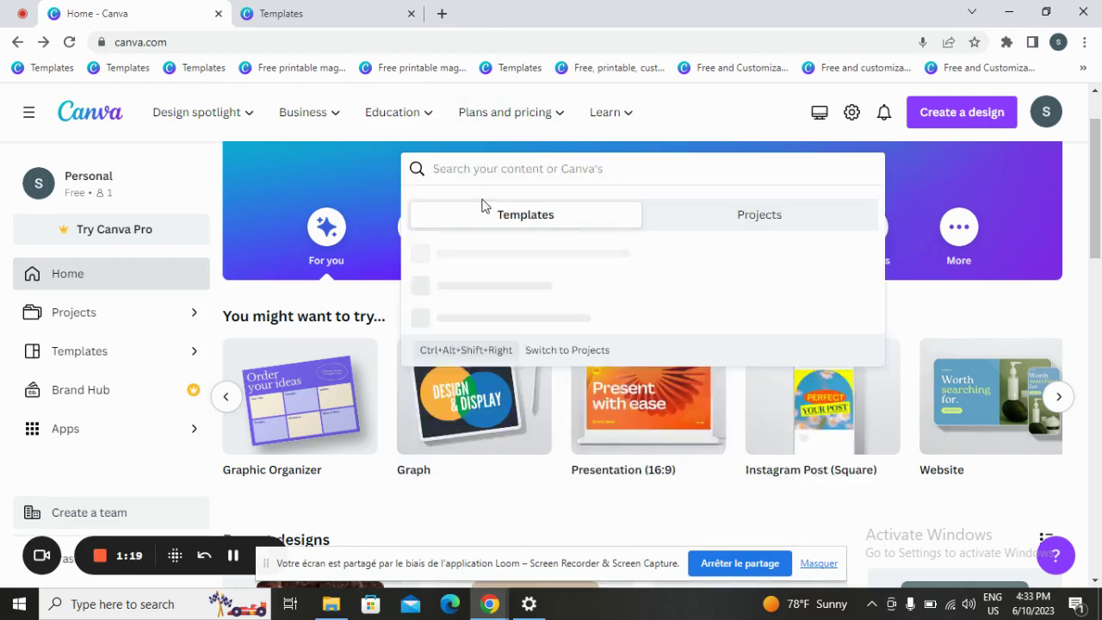
click(396, 22)
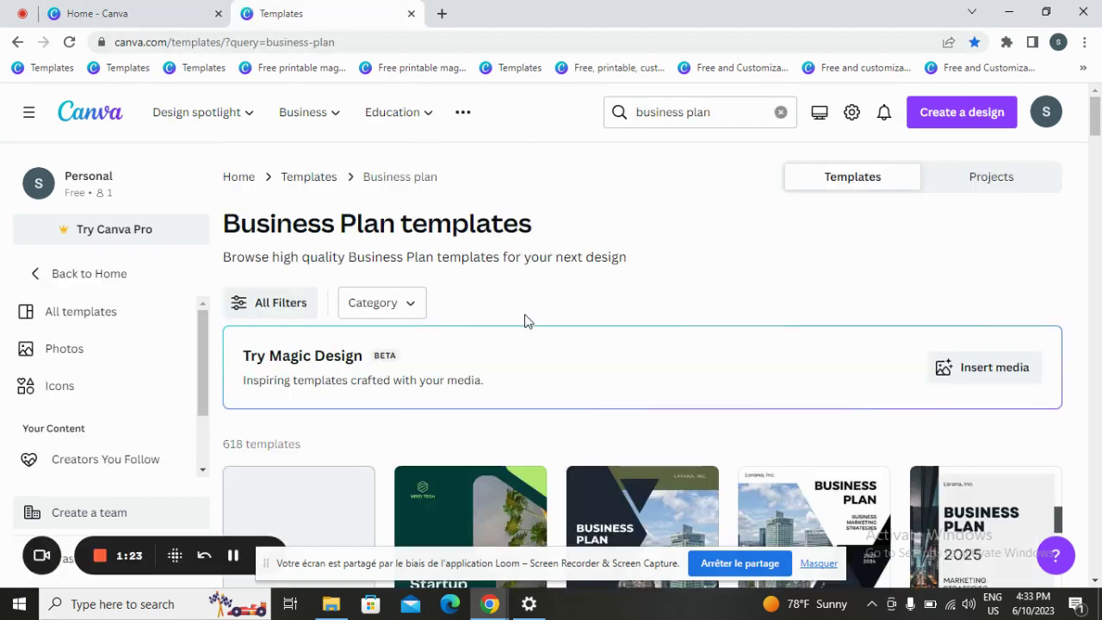
- Browse the results and open the green Startup Business Plan template
scroll(523, 376, down, 3)
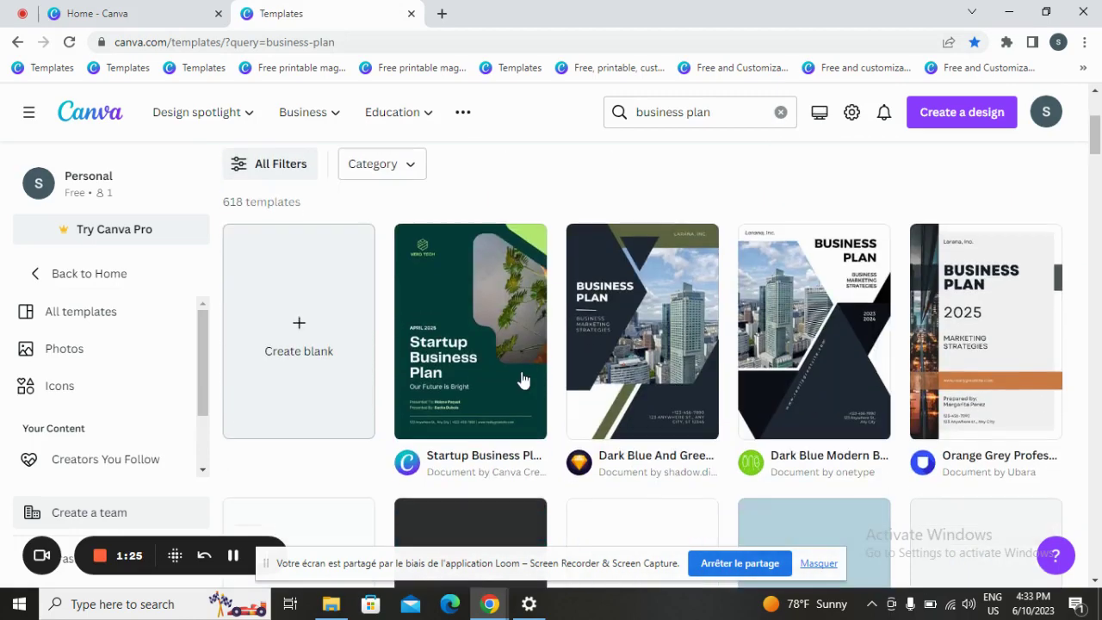
scroll(500, 374, down, 2)
scroll(290, 322, down, 2)
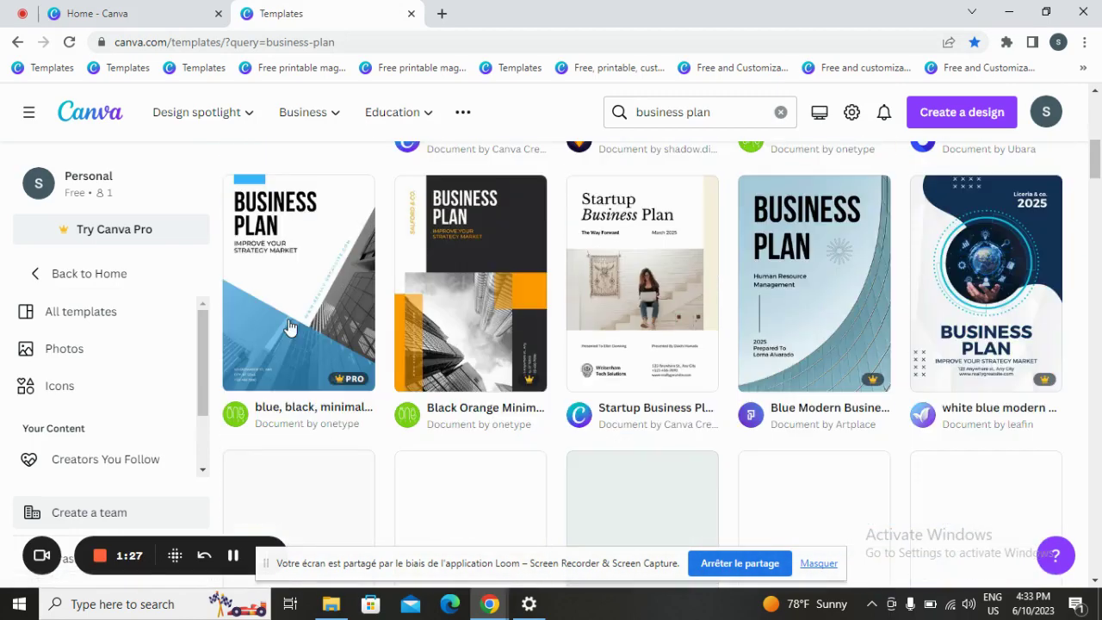
scroll(273, 366, down, 1)
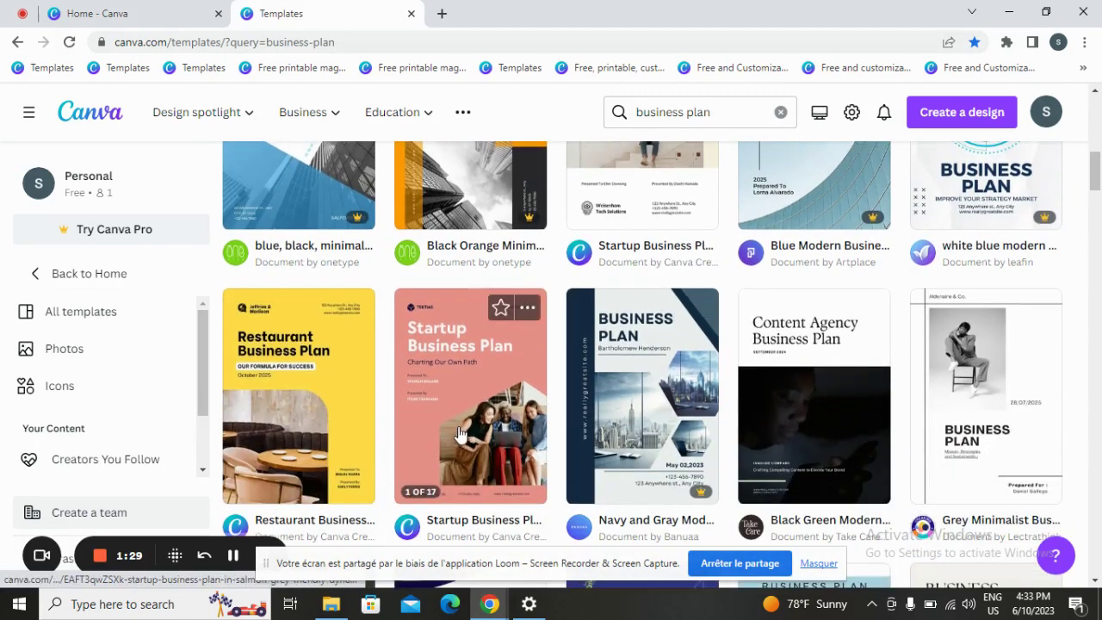
scroll(423, 439, down, 2)
scroll(394, 437, up, 3)
scroll(296, 411, up, 4)
scroll(296, 411, up, 2)
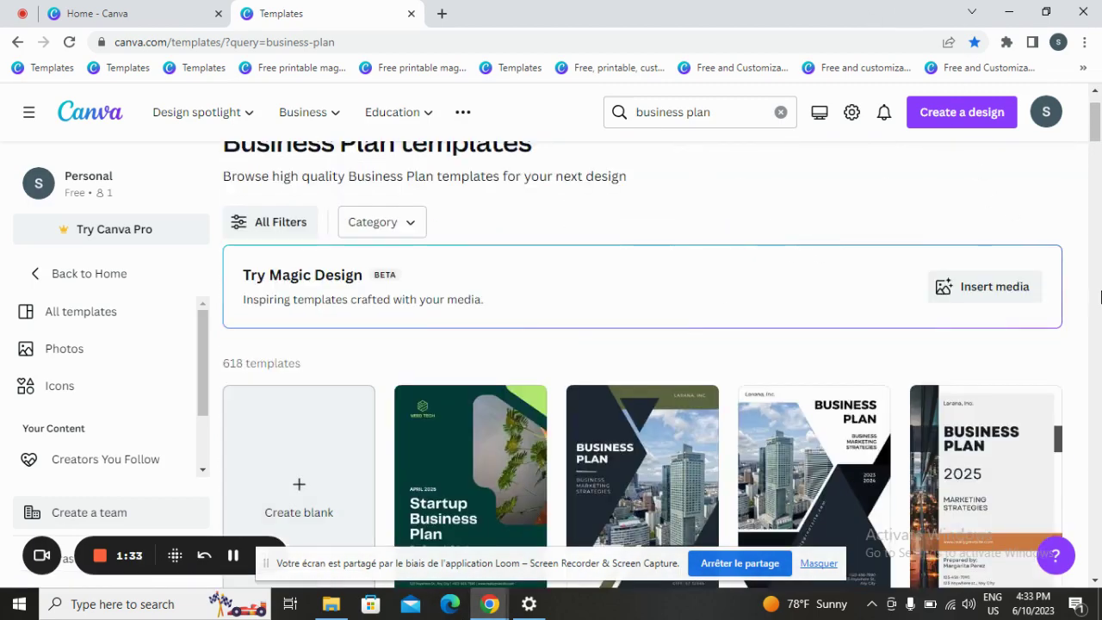
scroll(915, 344, down, 5)
scroll(741, 379, up, 3)
scroll(574, 409, up, 2)
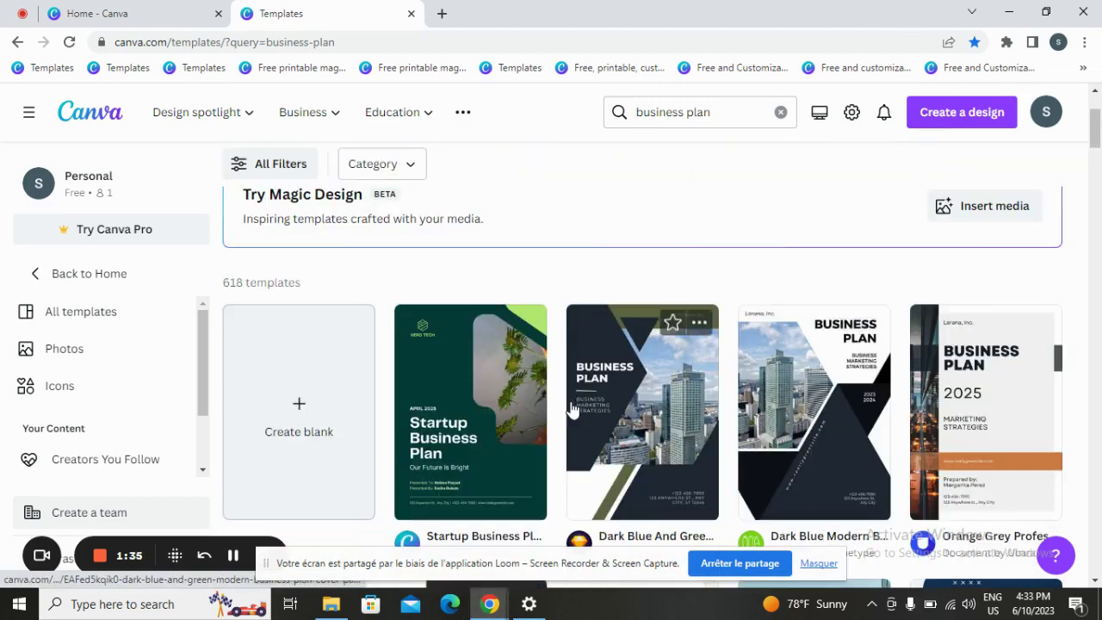
click(517, 421)
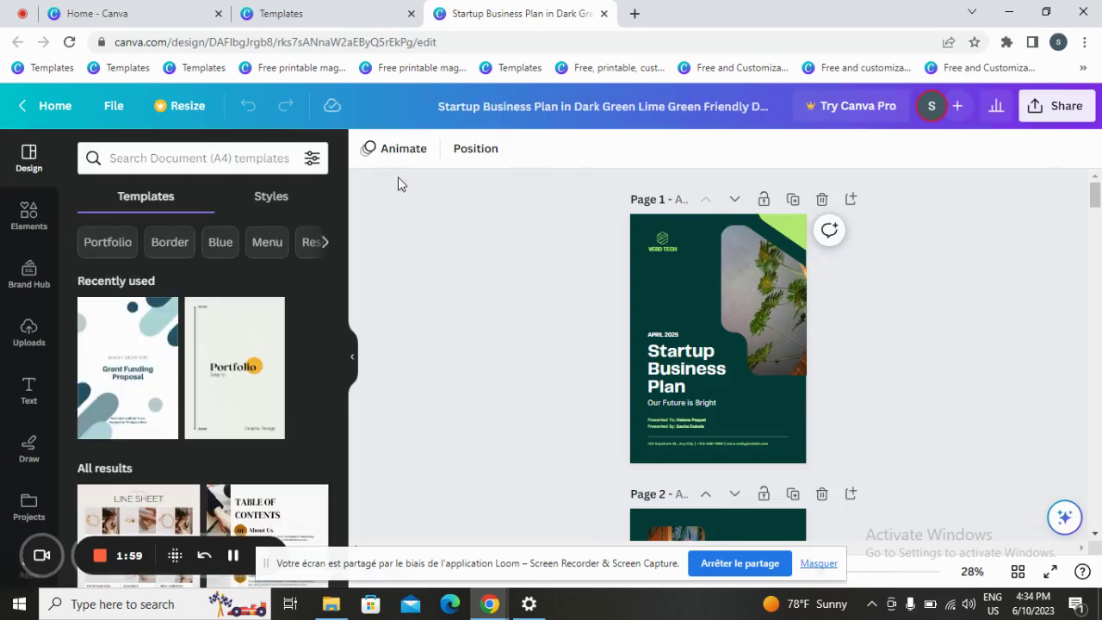
- Start customizing the Startup Business Plan template and zoom into its cover page
scroll(747, 354, down, 5)
scroll(746, 353, down, 6)
scroll(747, 353, down, 3)
scroll(747, 354, down, 6)
scroll(747, 354, down, 8)
scroll(745, 360, up, 6)
scroll(740, 356, up, 6)
scroll(741, 356, up, 4)
scroll(749, 353, up, 9)
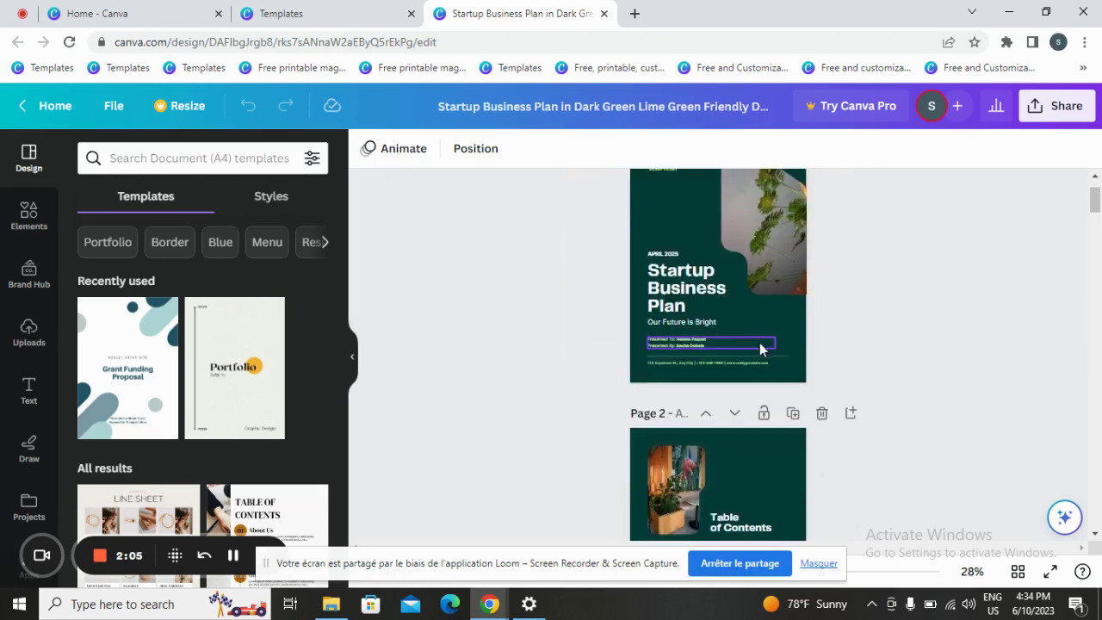
scroll(761, 348, up, 1)
click(818, 564)
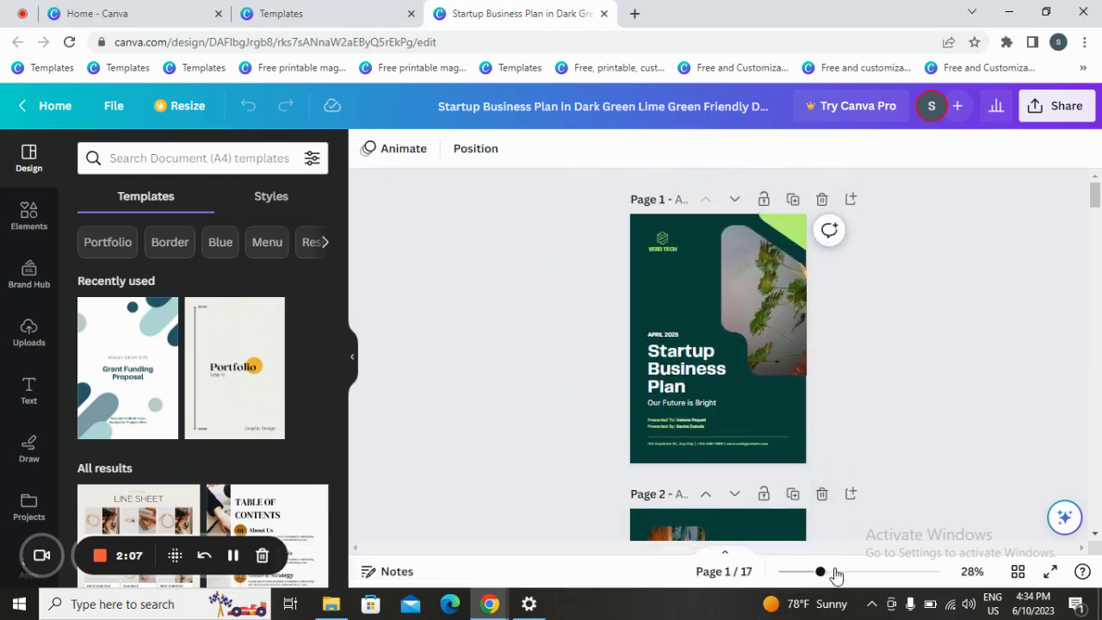
click(834, 572)
scroll(888, 413, up, 1)
scroll(903, 401, down, 1)
scroll(882, 364, up, 1)
- Delete the plant photo and its frame from the cover page
click(809, 240)
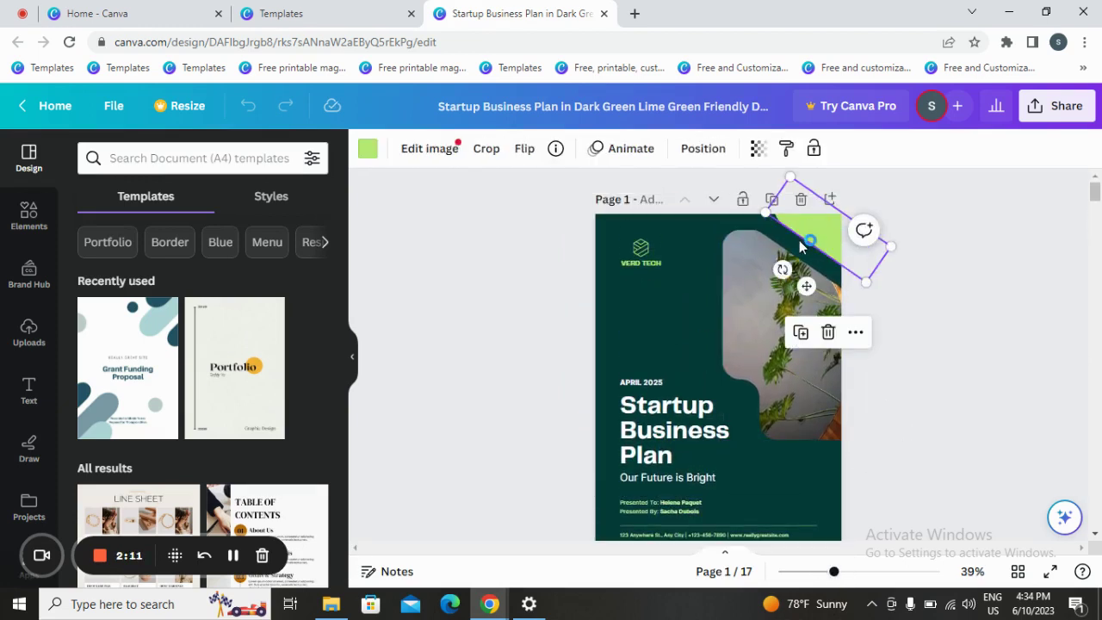
click(741, 330)
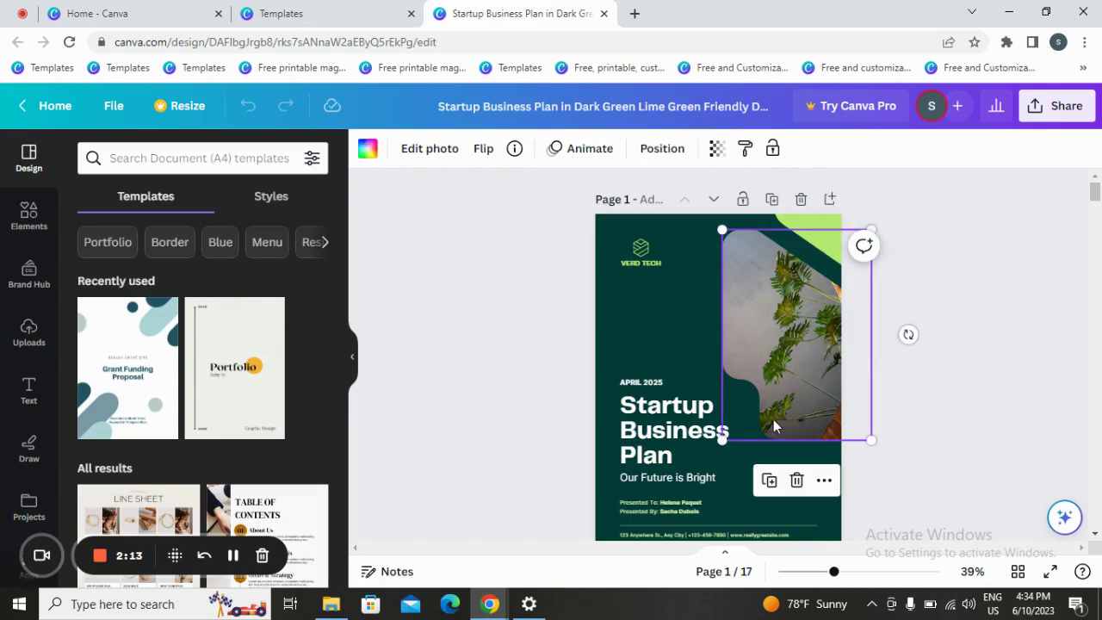
click(797, 480)
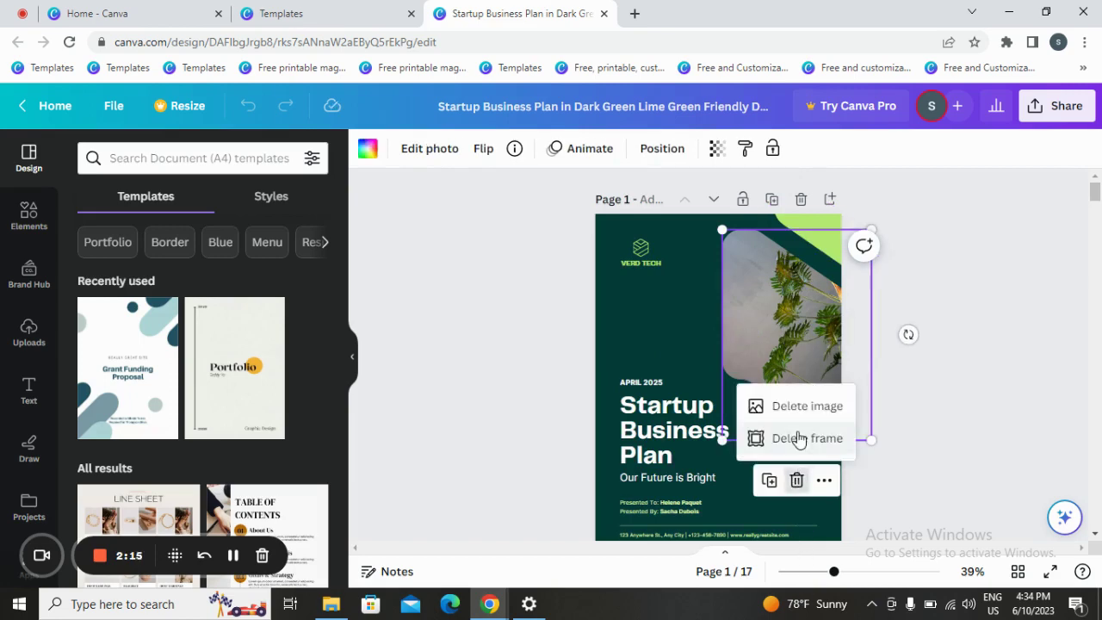
click(799, 438)
click(31, 220)
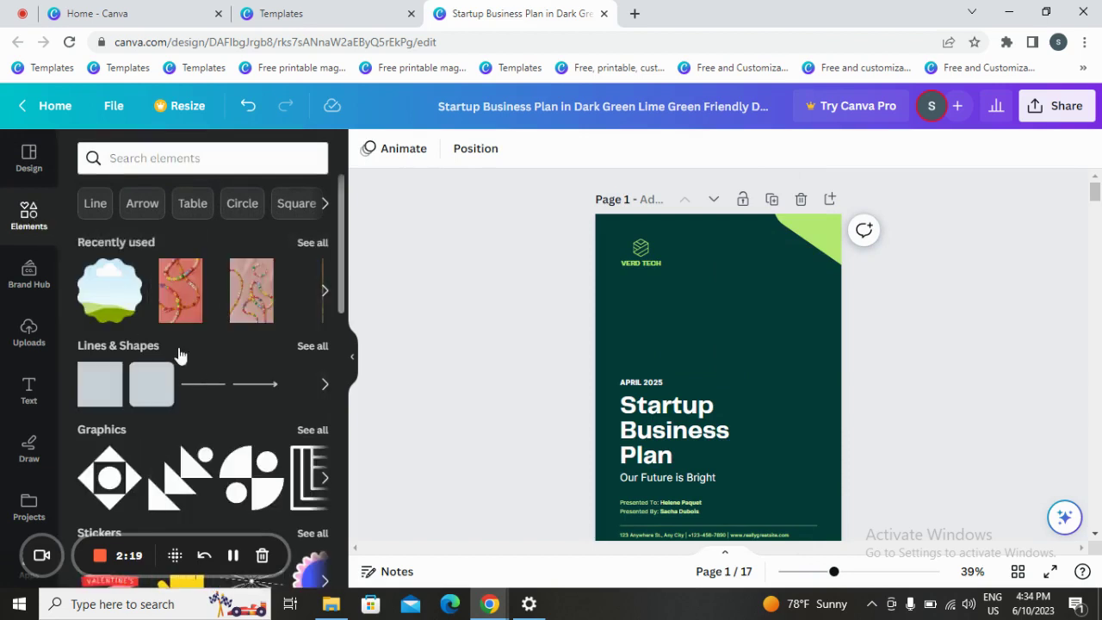
- Browse the recommended stock photos in the Elements library
scroll(207, 323, down, 3)
scroll(208, 332, down, 2)
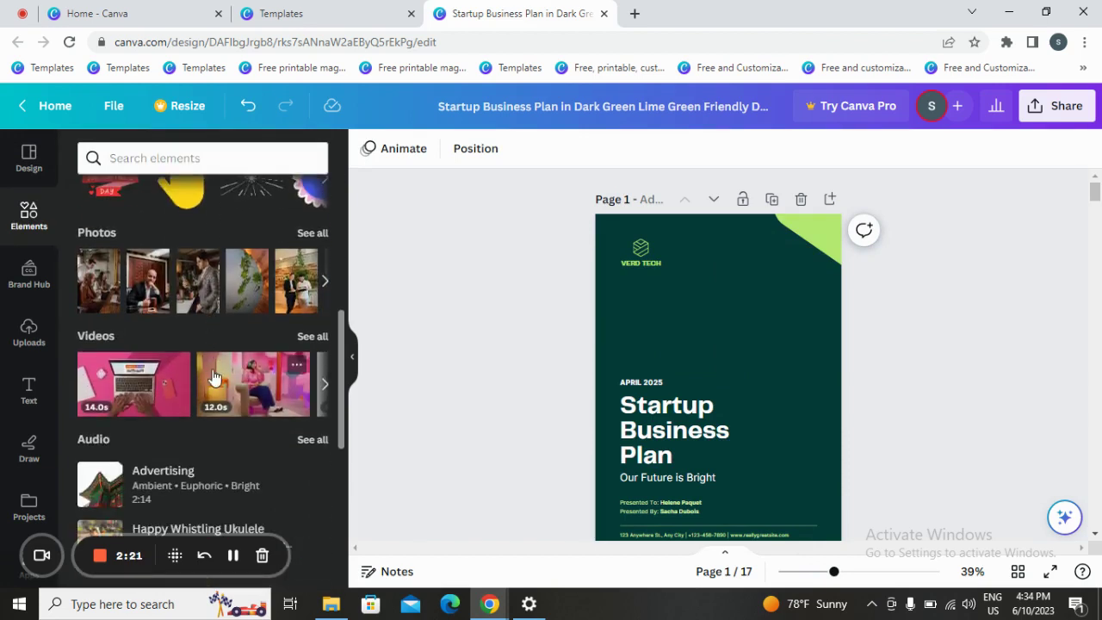
click(311, 233)
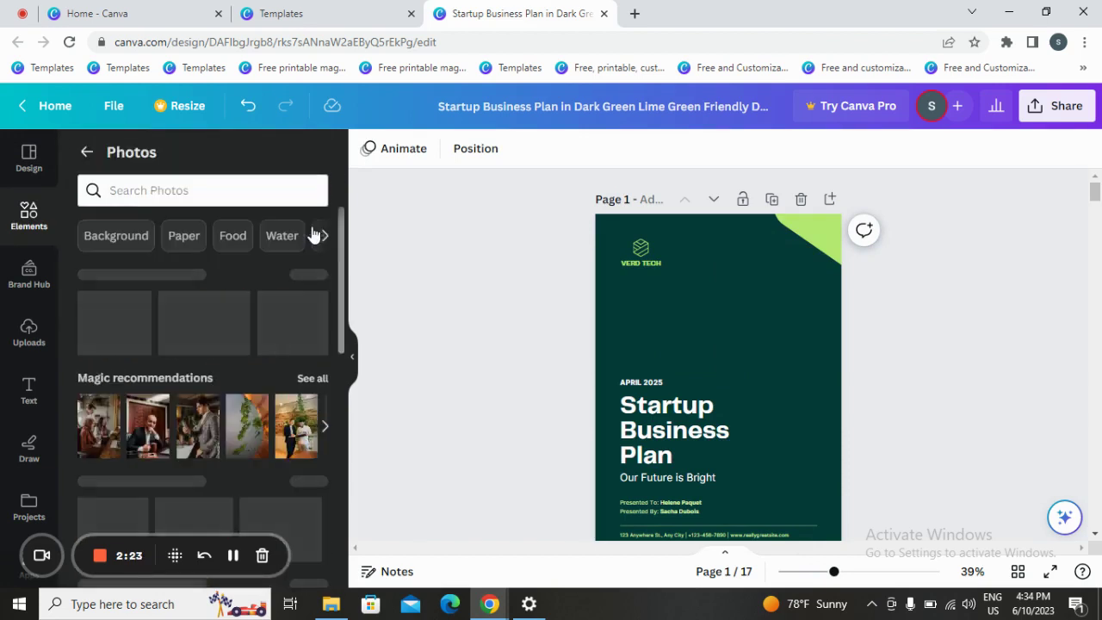
click(312, 378)
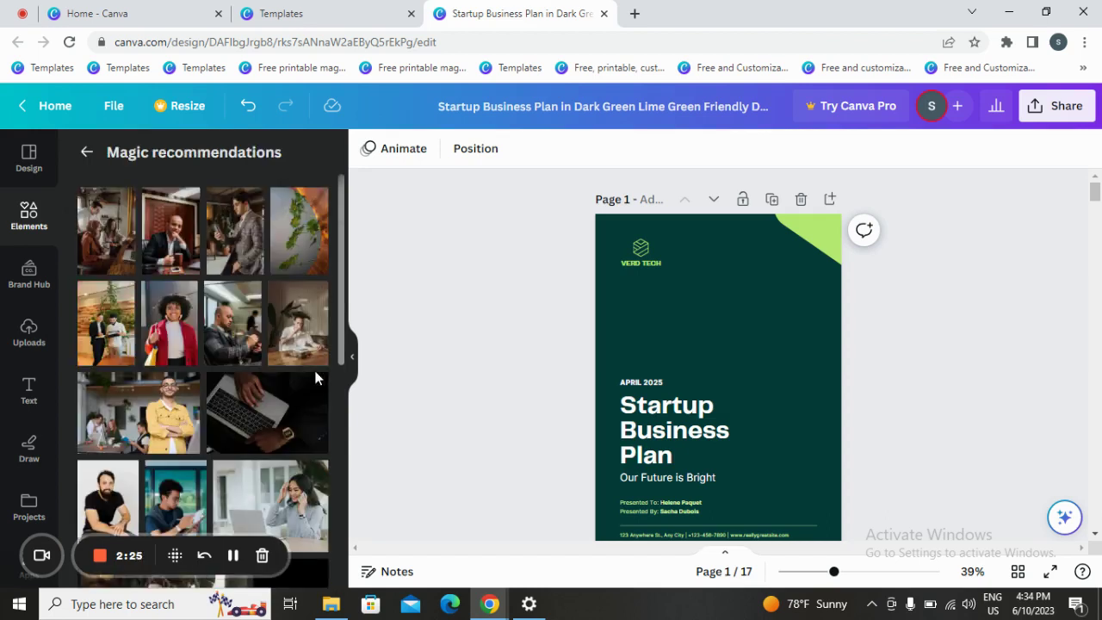
mouse_move(270, 505)
scroll(248, 430, down, 2)
scroll(246, 422, down, 2)
scroll(247, 421, down, 2)
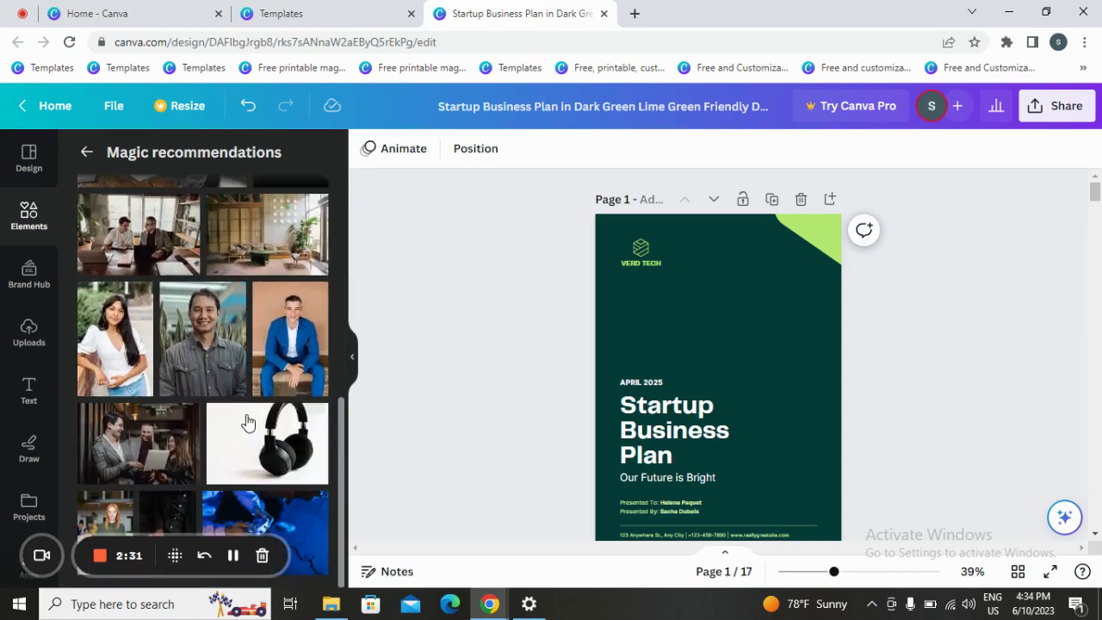
scroll(247, 421, down, 3)
scroll(244, 426, down, 2)
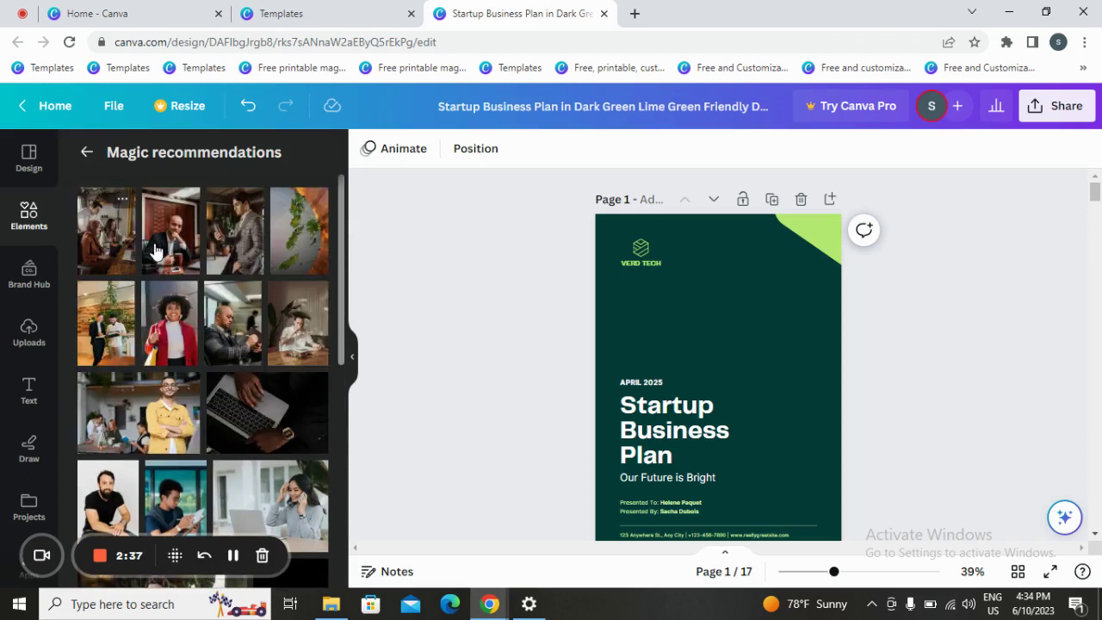
click(86, 152)
scroll(190, 371, down, 5)
scroll(193, 377, down, 5)
scroll(193, 377, down, 5)
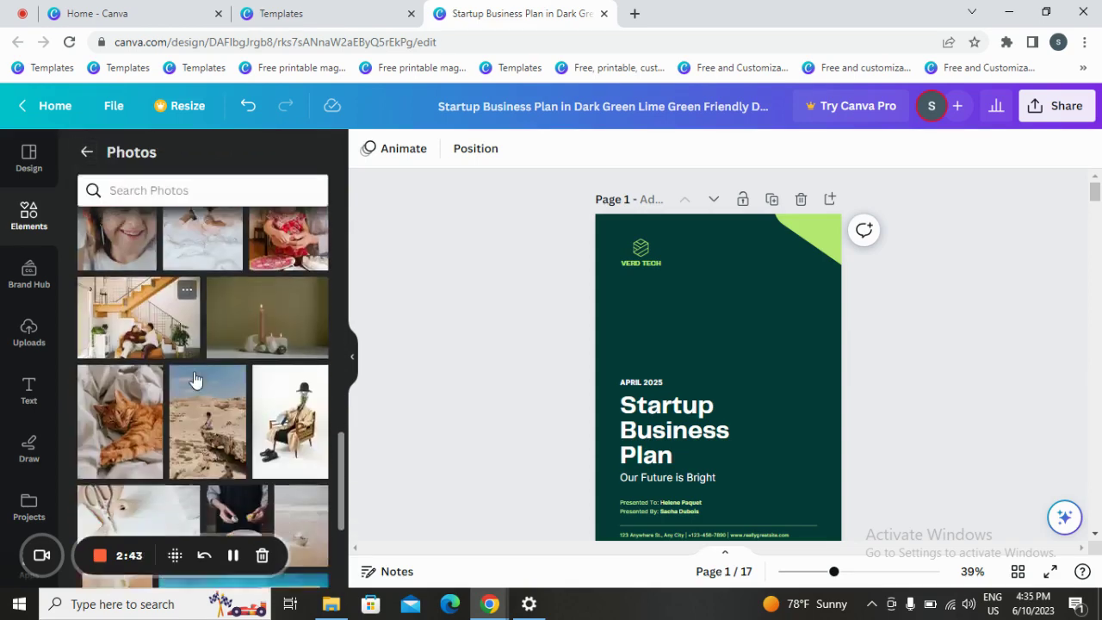
scroll(194, 378, down, 3)
scroll(194, 377, down, 5)
scroll(194, 377, down, 3)
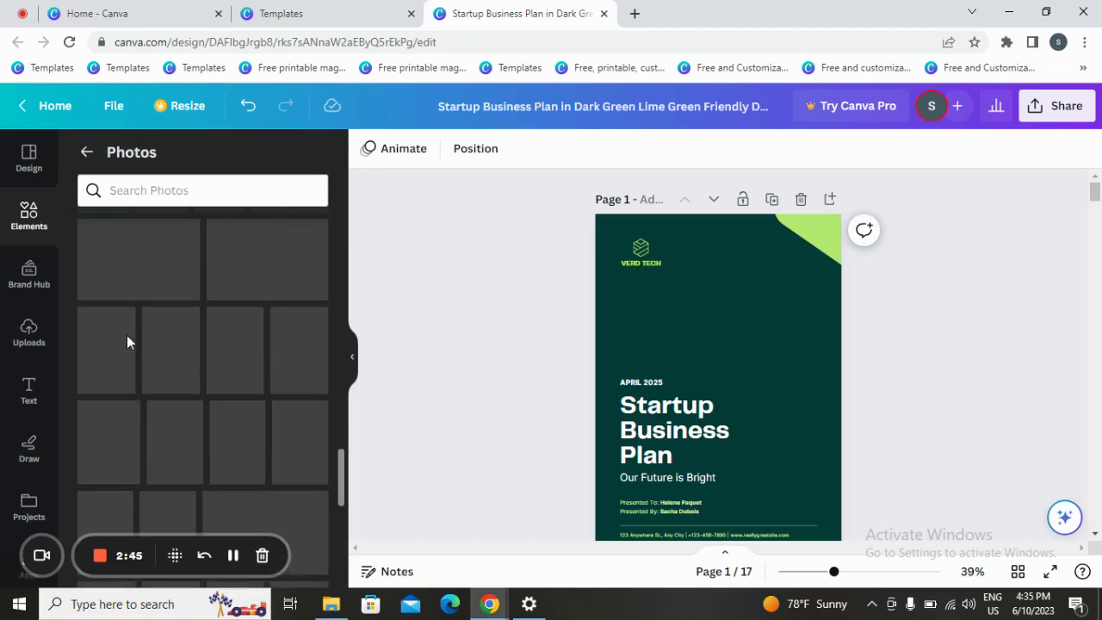
- Open the full Frames collection and scroll to the circle frames
click(29, 215)
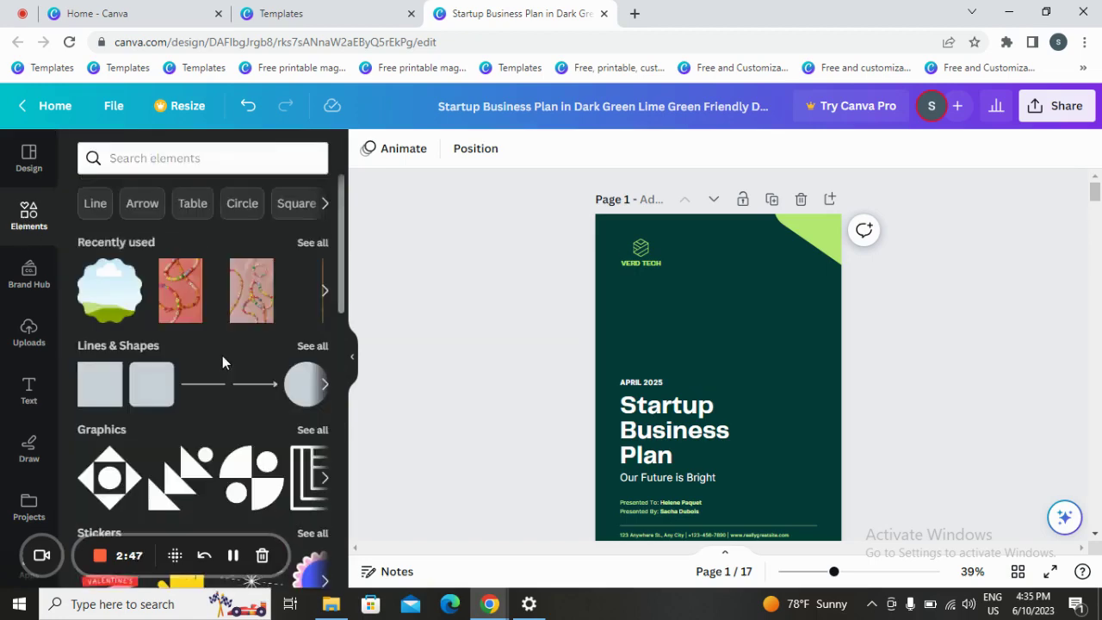
scroll(189, 327, down, 3)
scroll(189, 327, down, 3)
scroll(191, 328, down, 3)
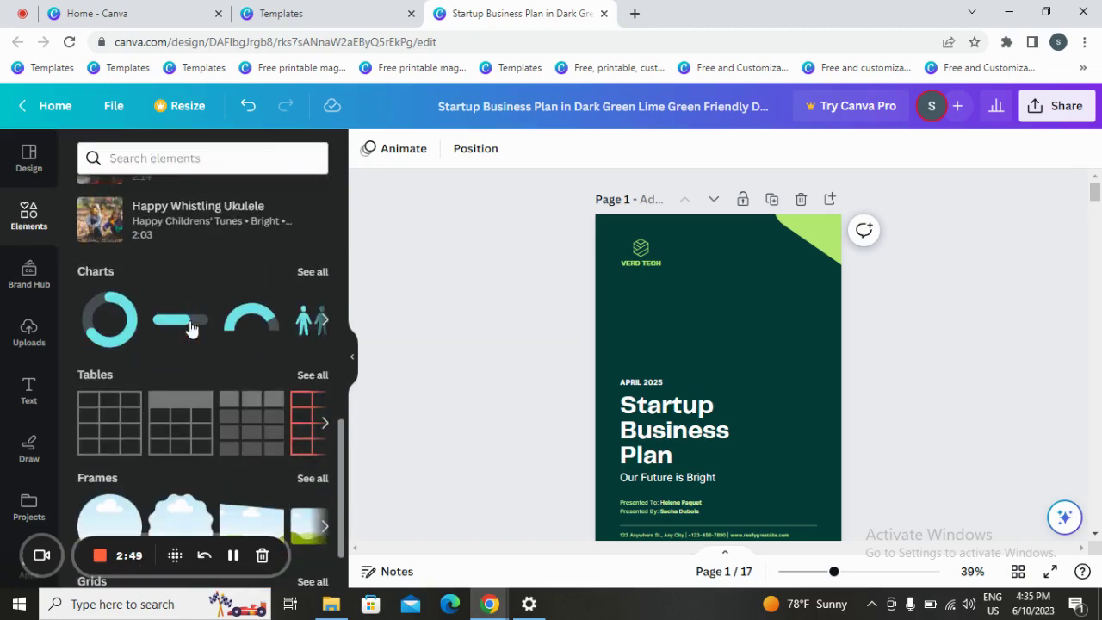
scroll(190, 324, down, 1)
click(322, 391)
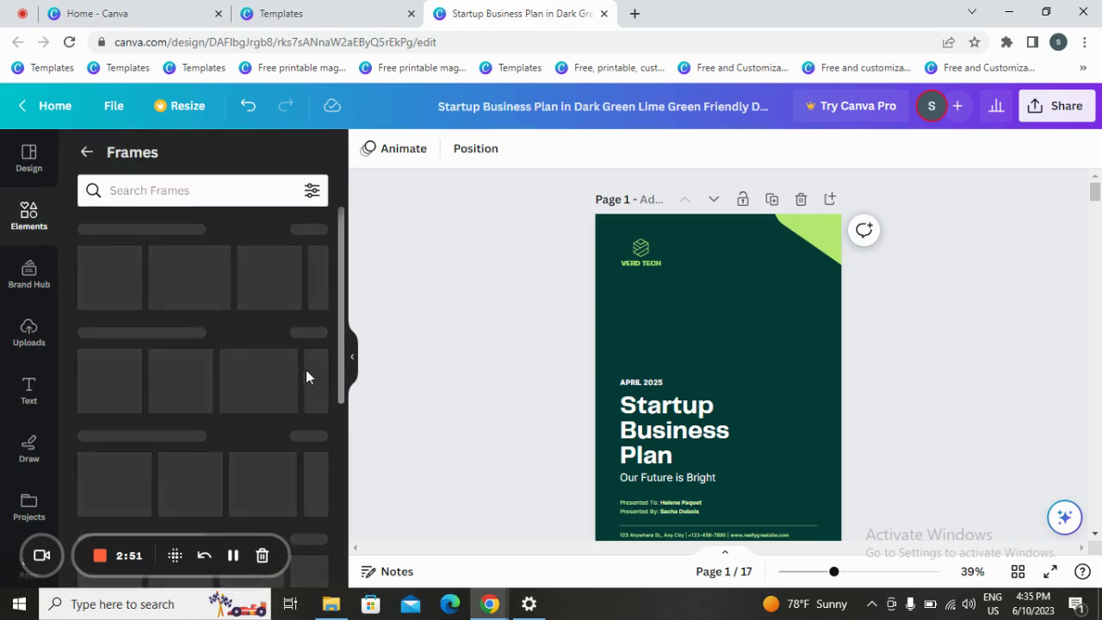
scroll(303, 368, down, 3)
scroll(303, 368, down, 3)
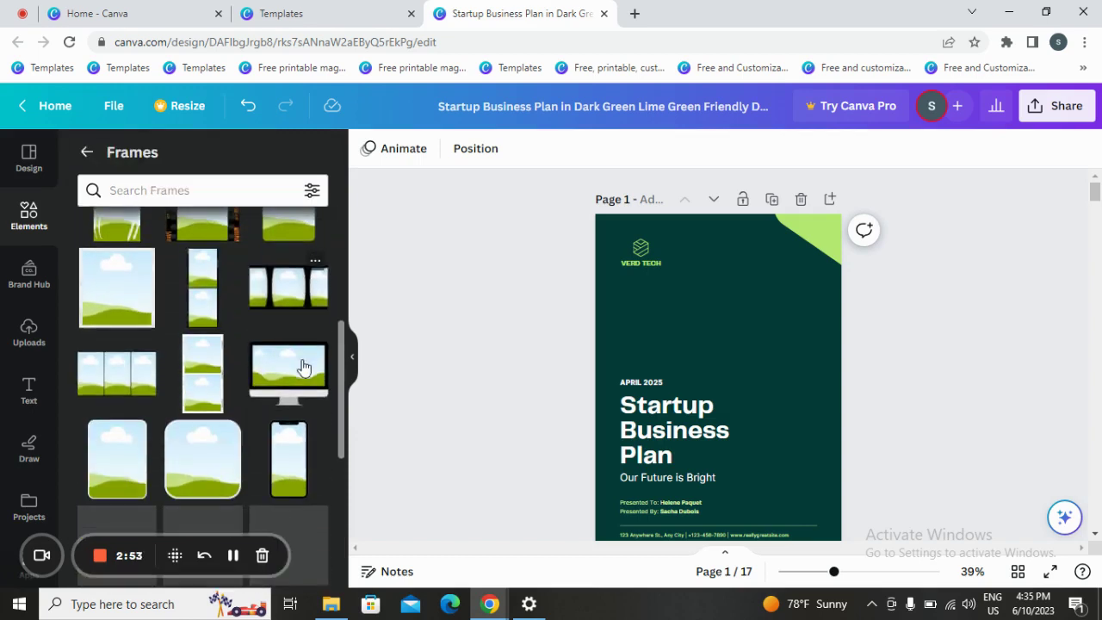
scroll(303, 368, down, 2)
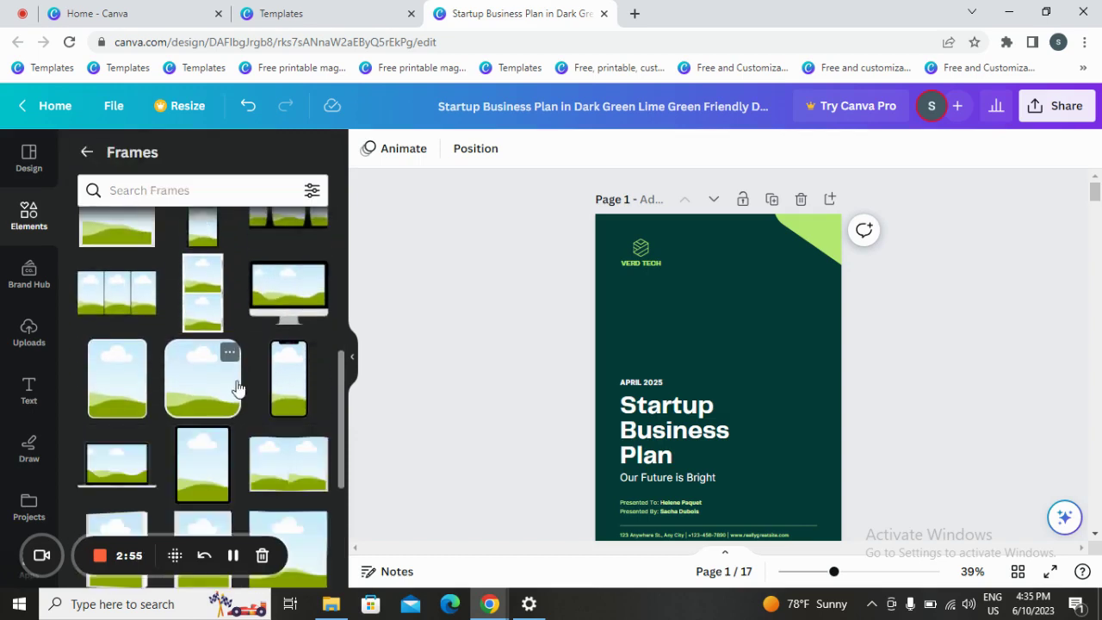
scroll(237, 389, down, 2)
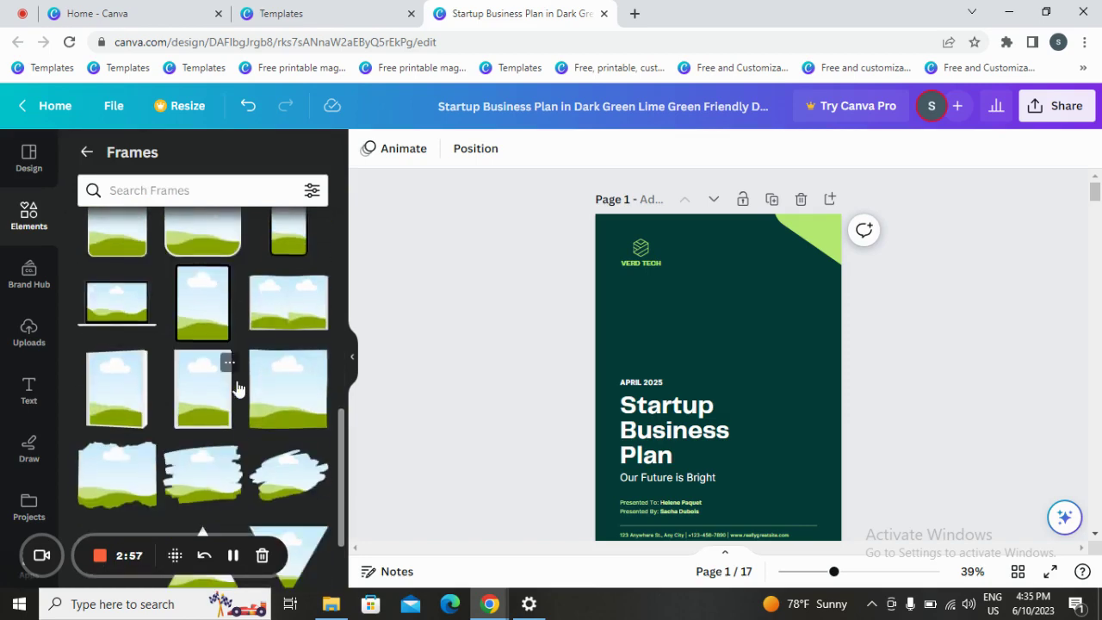
scroll(238, 388, down, 3)
scroll(238, 387, down, 1)
scroll(238, 387, down, 1)
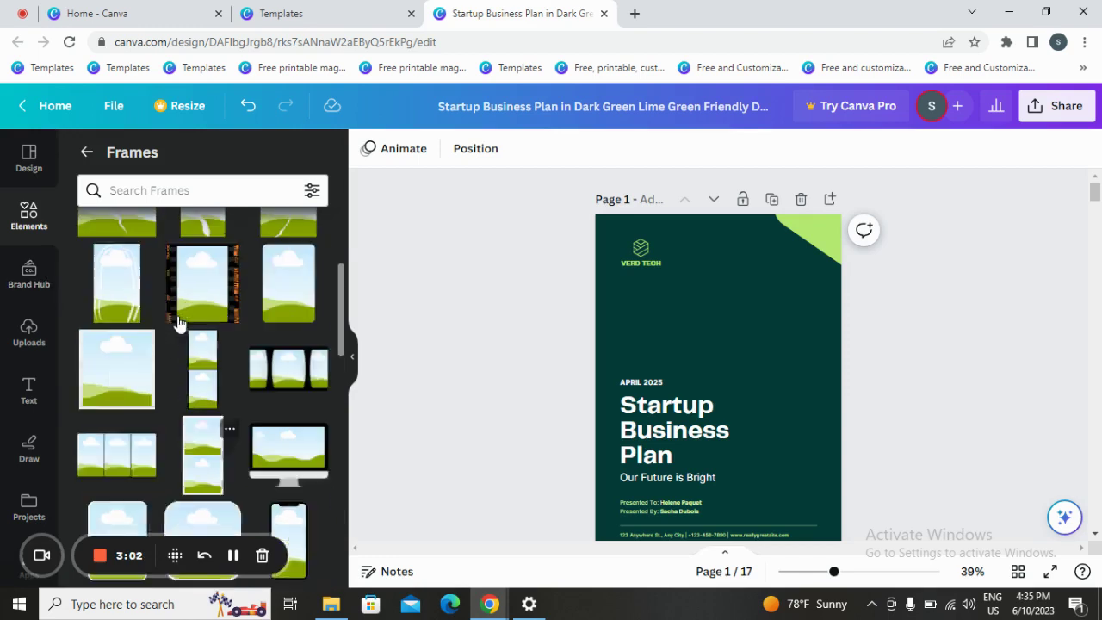
scroll(177, 321, up, 2)
scroll(178, 323, up, 2)
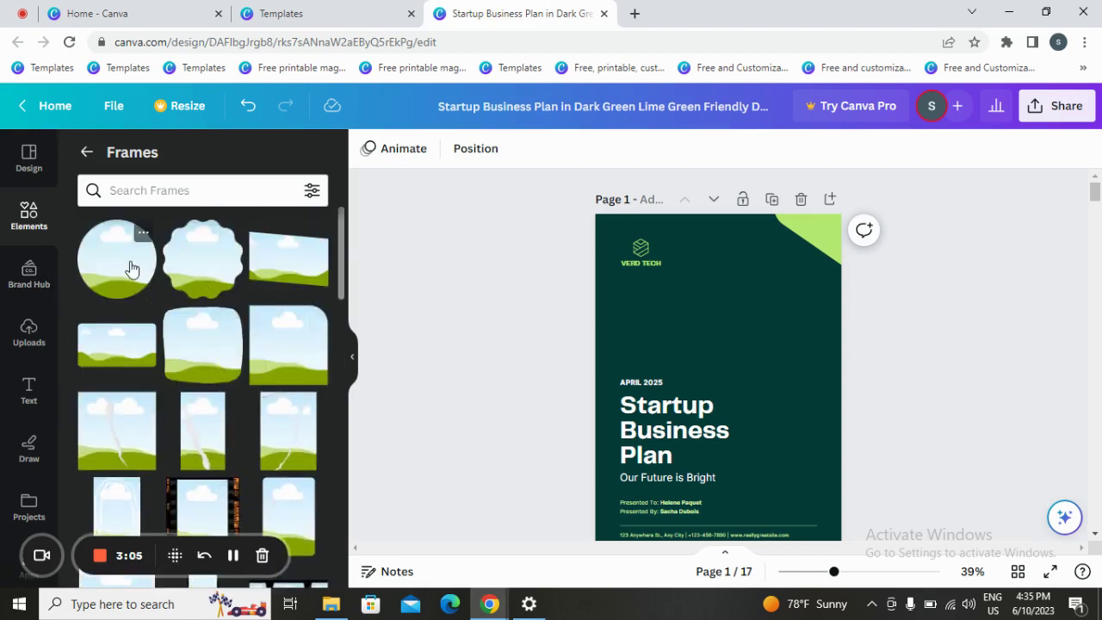
- Add a circle frame and size it in the cover's upper right
click(130, 264)
drag(797, 412, 806, 309)
drag(834, 382, 847, 395)
drag(795, 353, 790, 356)
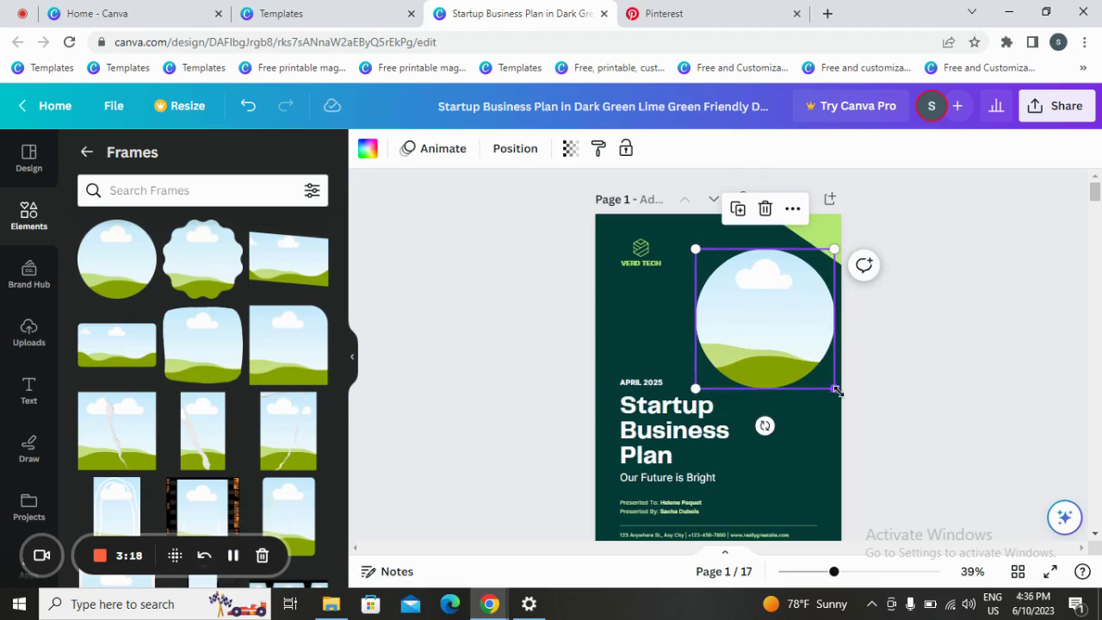
drag(834, 389, 807, 360)
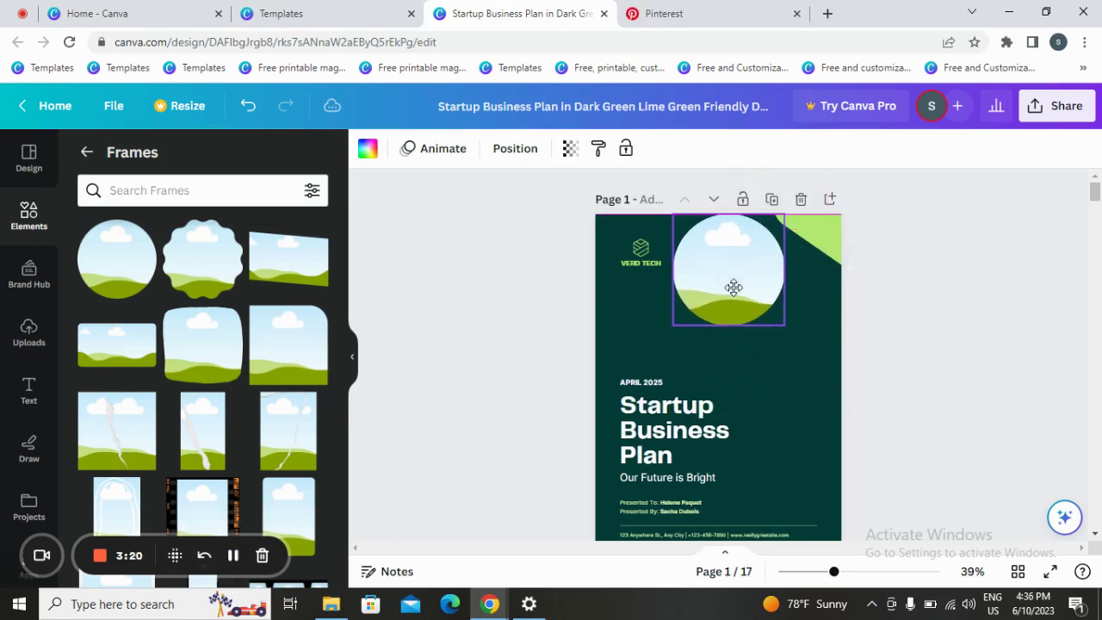
- Overlap a second circle frame diagonally below-right of the first
click(823, 262)
click(746, 359)
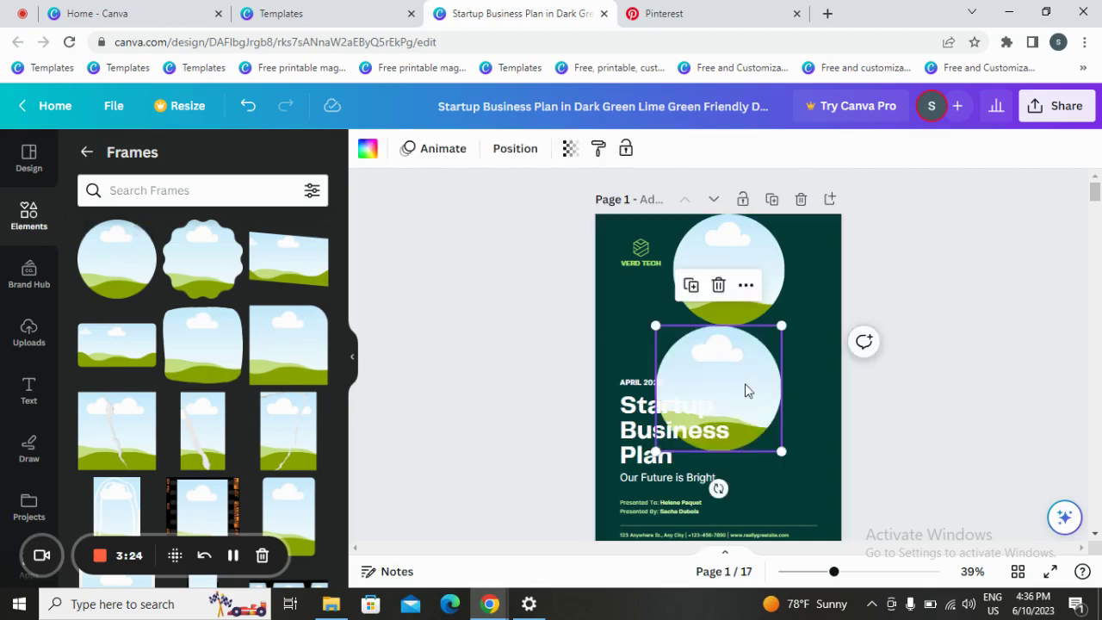
drag(753, 388, 806, 380)
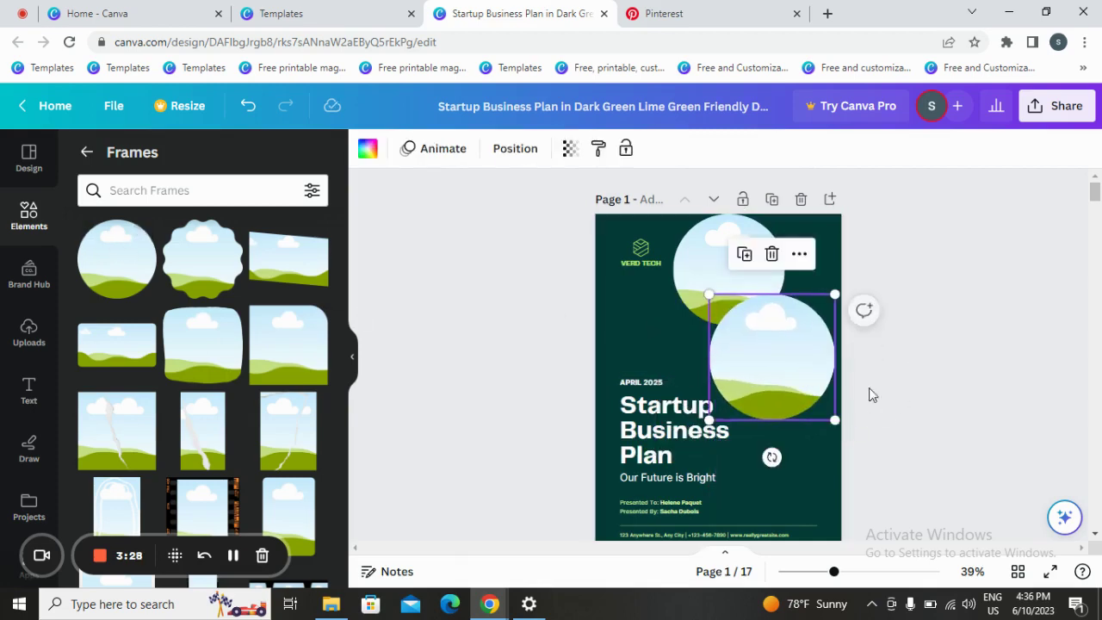
click(1014, 335)
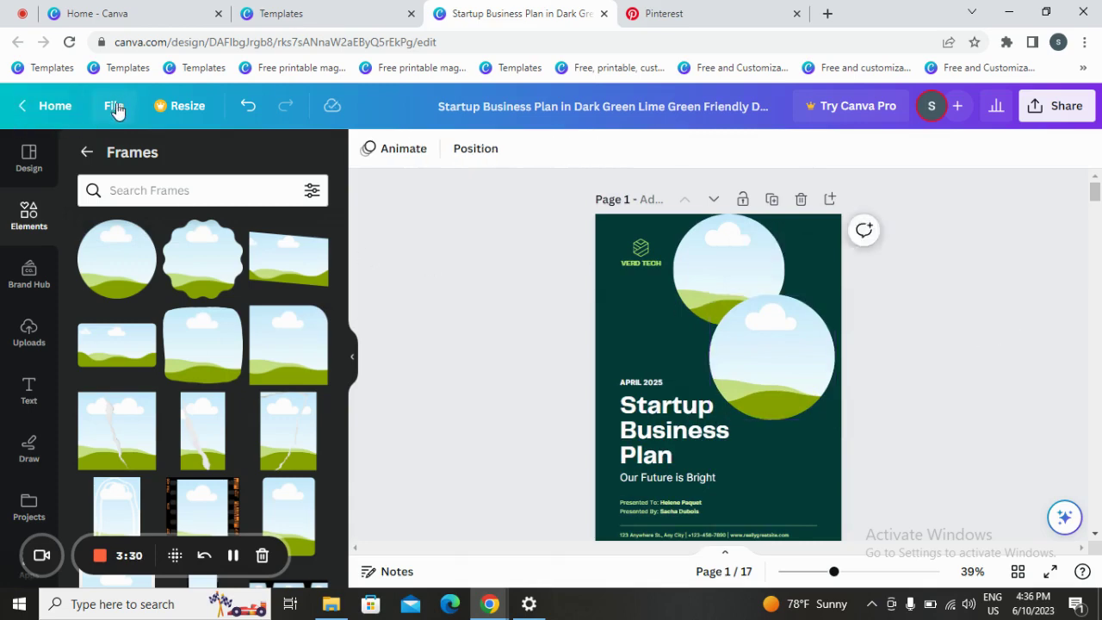
- Upload the night city-view restaurant photo from the Downloads folder
click(28, 215)
click(113, 160)
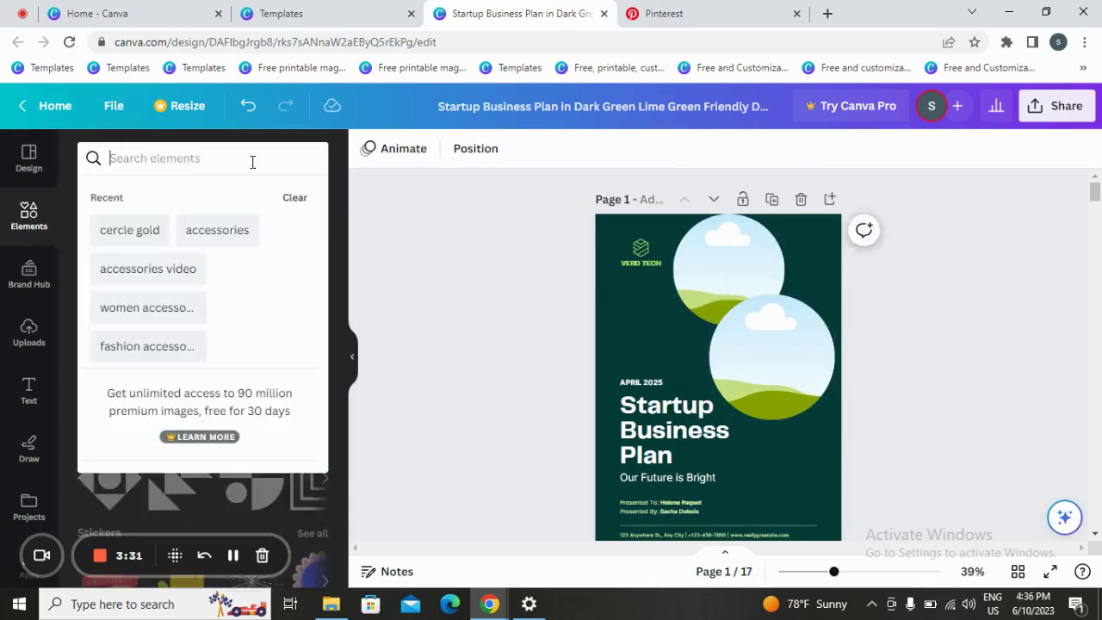
click(114, 105)
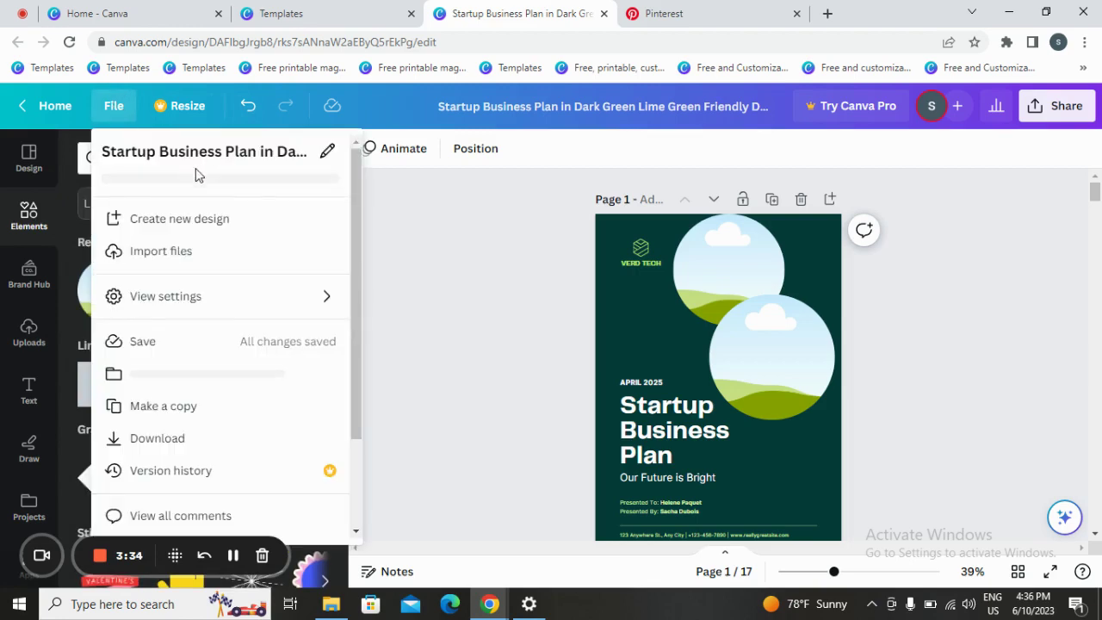
click(191, 271)
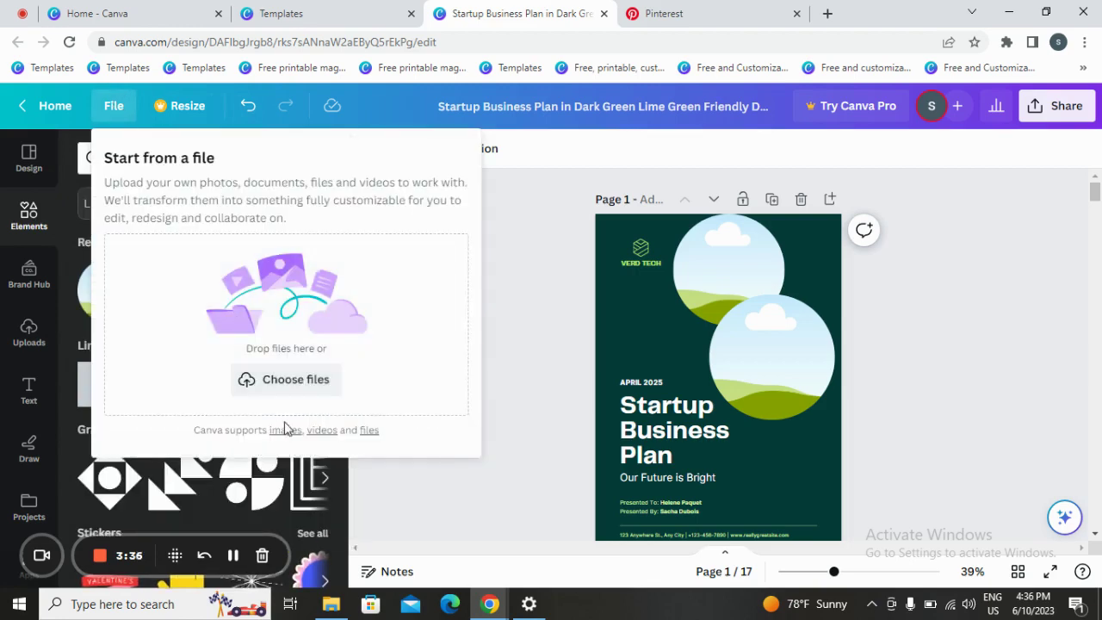
click(303, 387)
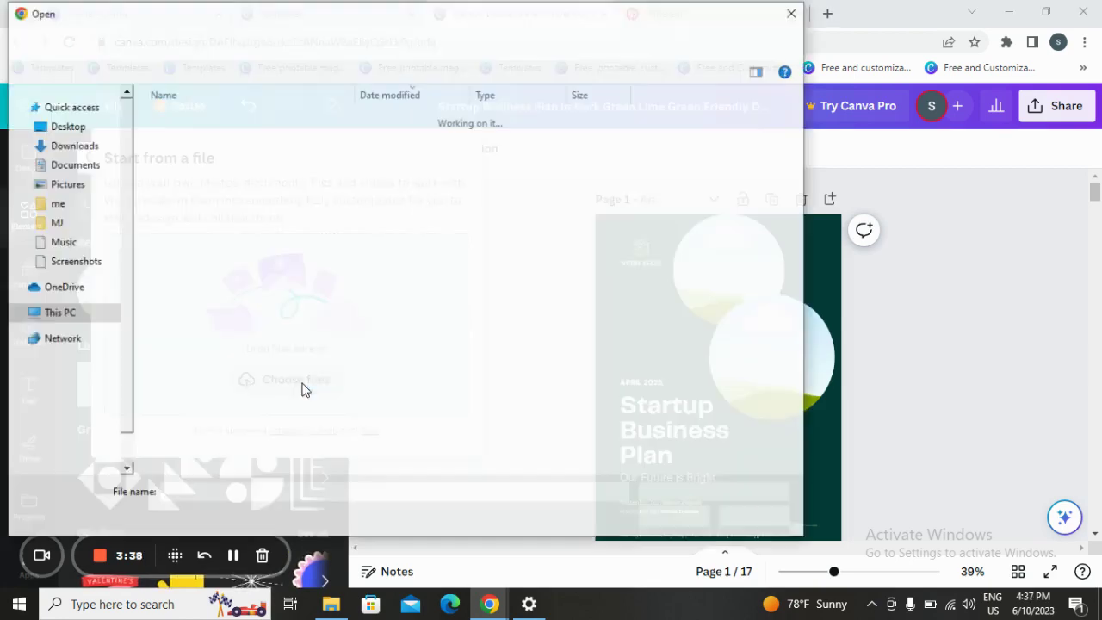
double_click(254, 142)
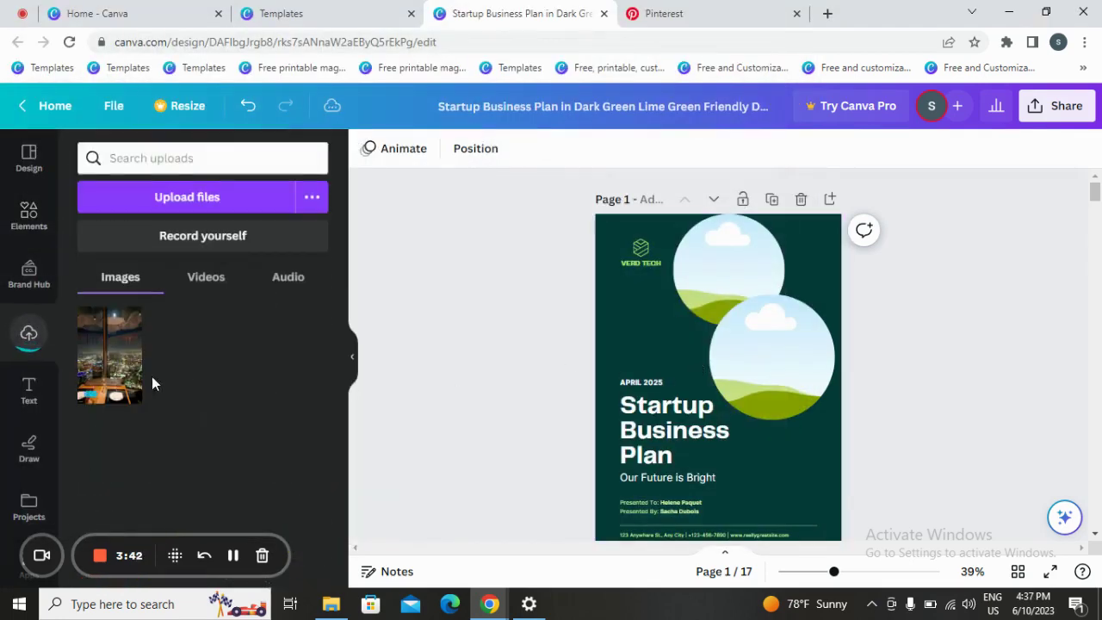
click(110, 357)
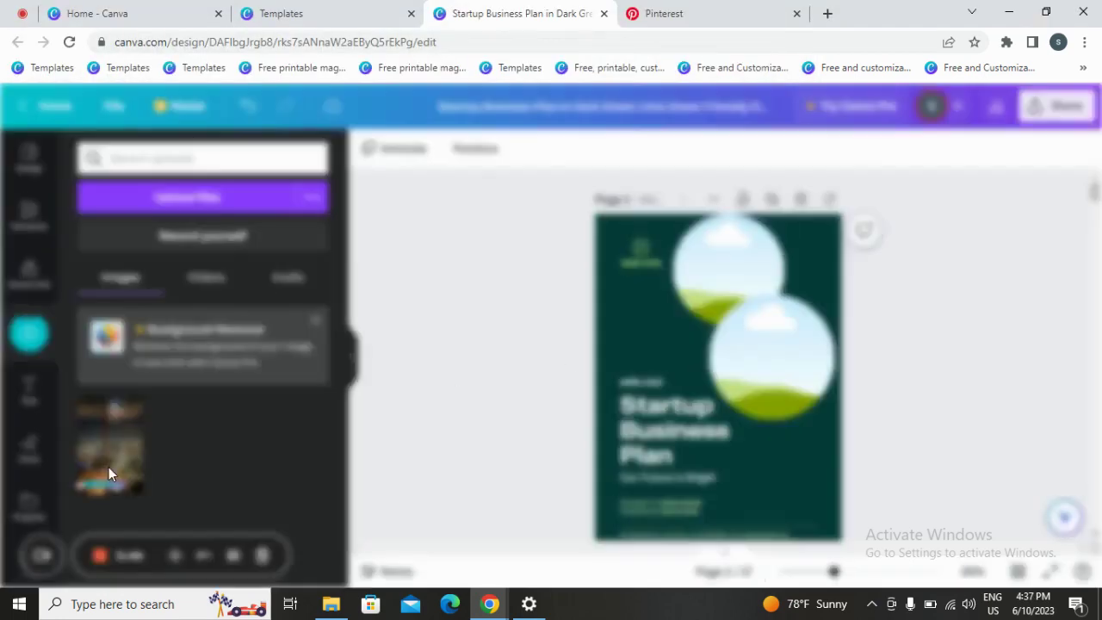
click(139, 449)
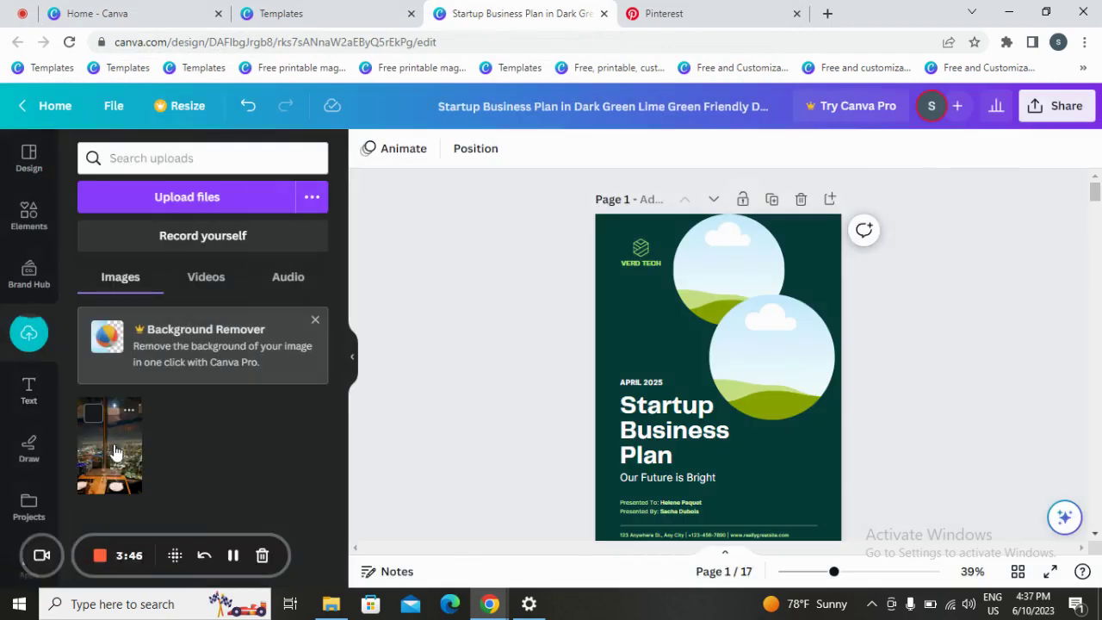
- Drop the city photo into the lower circle, then remove it while keeping the frame
drag(111, 443, 749, 340)
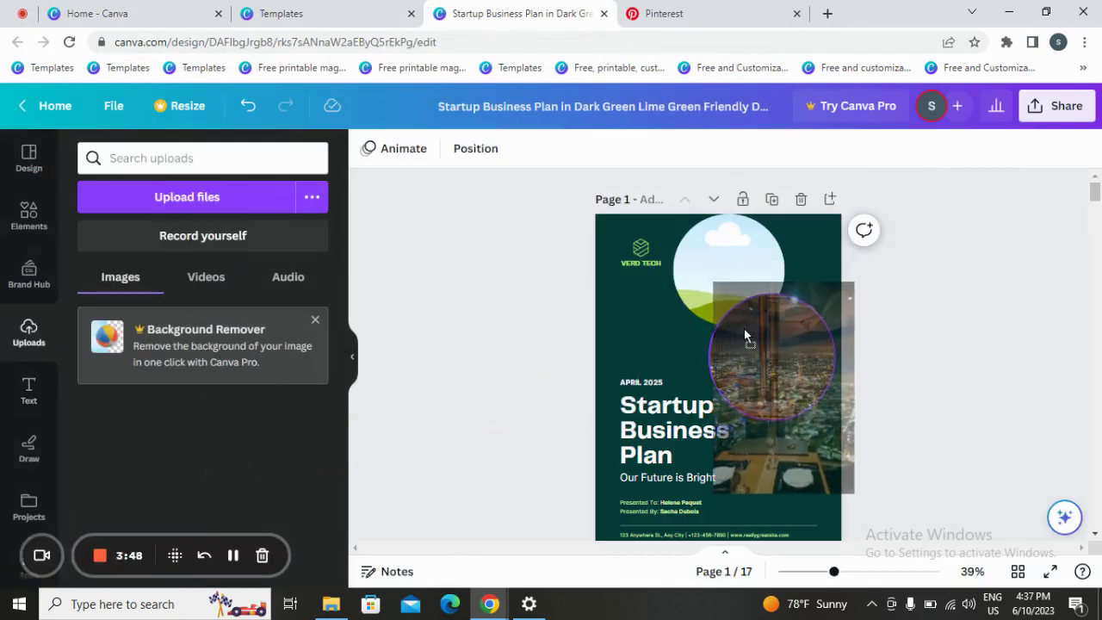
click(791, 348)
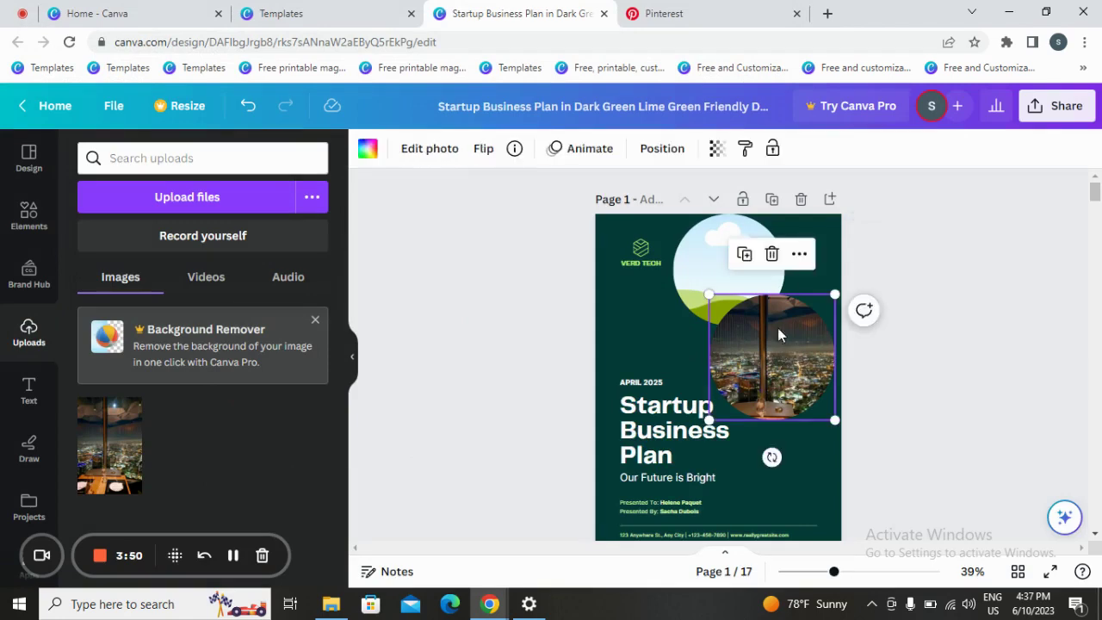
click(770, 256)
click(785, 294)
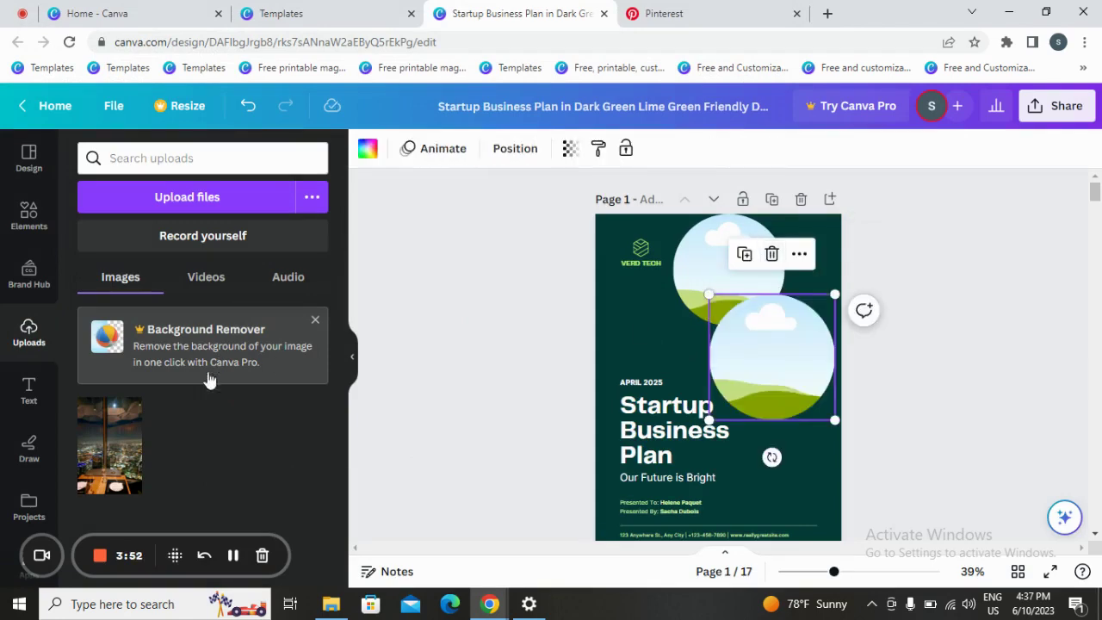
- Crop the city photo and place it in the upper circle frame
click(120, 465)
drag(121, 465, 297, 429)
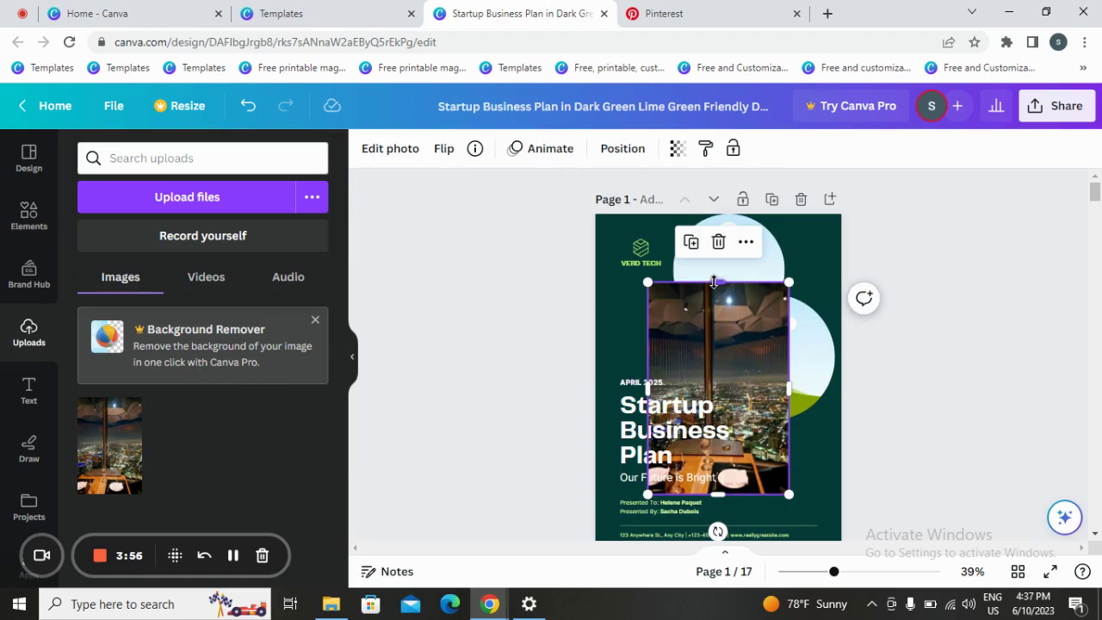
drag(718, 282, 718, 357)
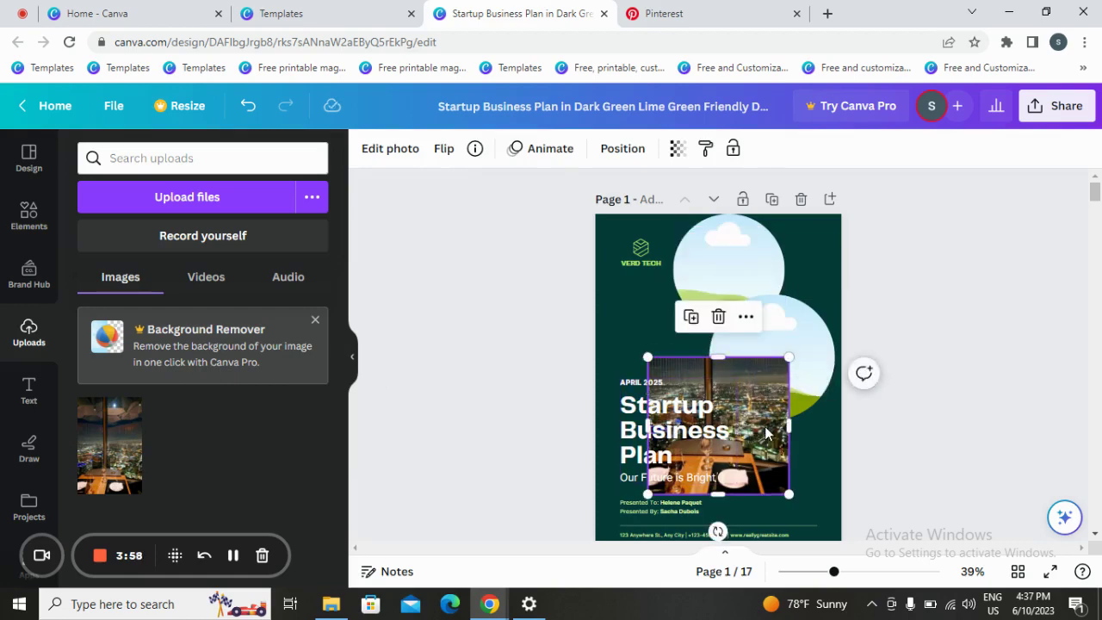
drag(762, 412, 779, 265)
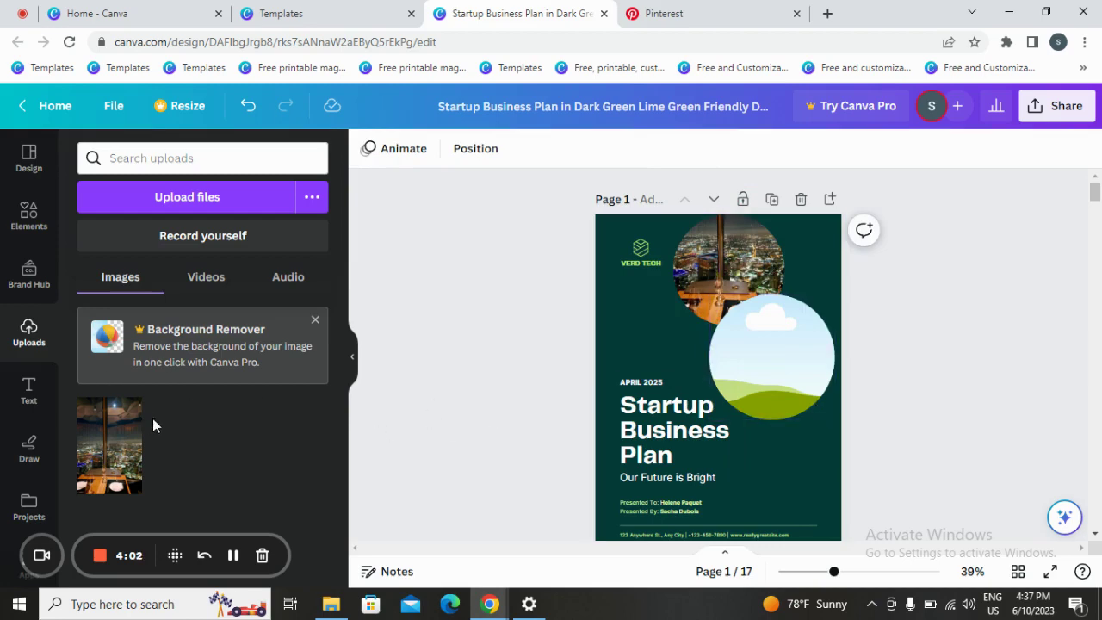
- Upload a second downloaded restaurant image into the design
click(118, 107)
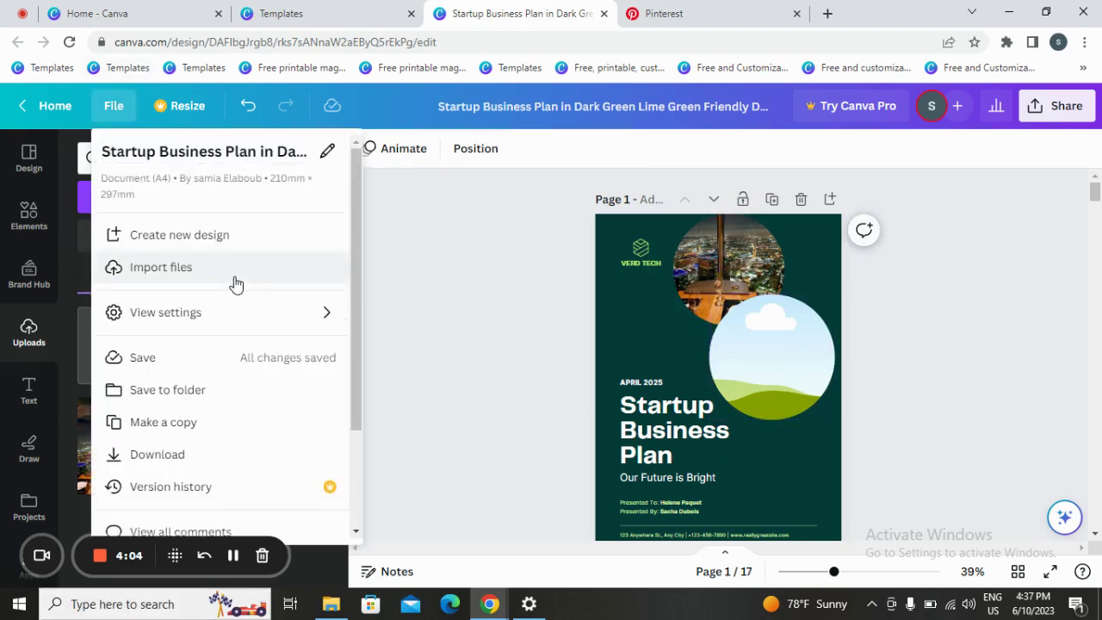
click(236, 280)
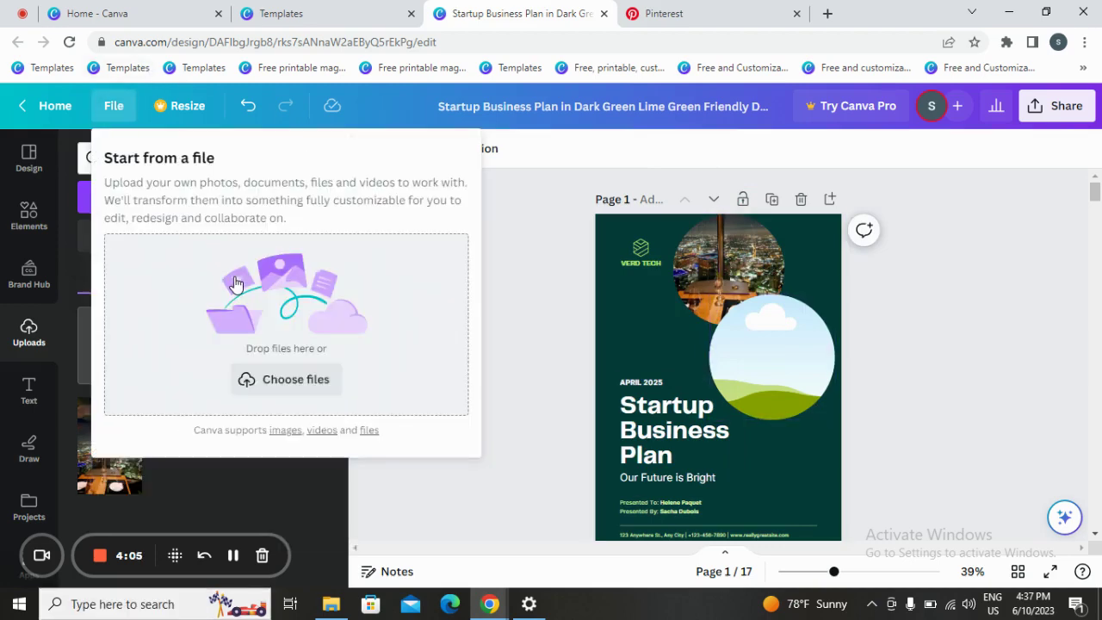
click(293, 387)
click(311, 160)
double_click(311, 162)
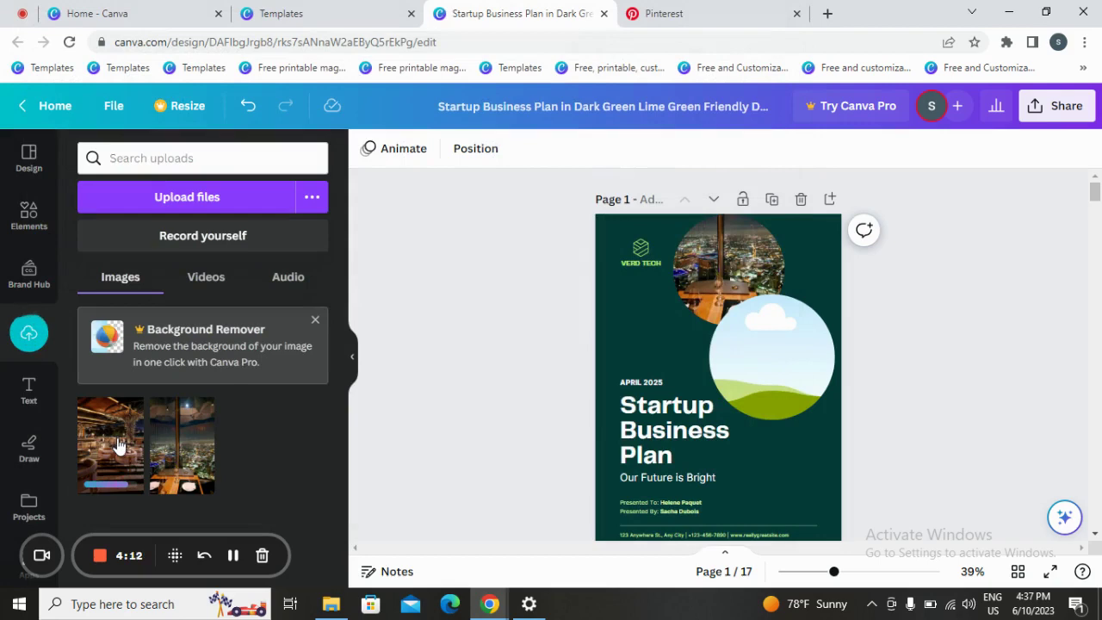
- Put the city photo in the top circle and the cropped restaurant photo in the lower circle
drag(119, 445, 725, 263)
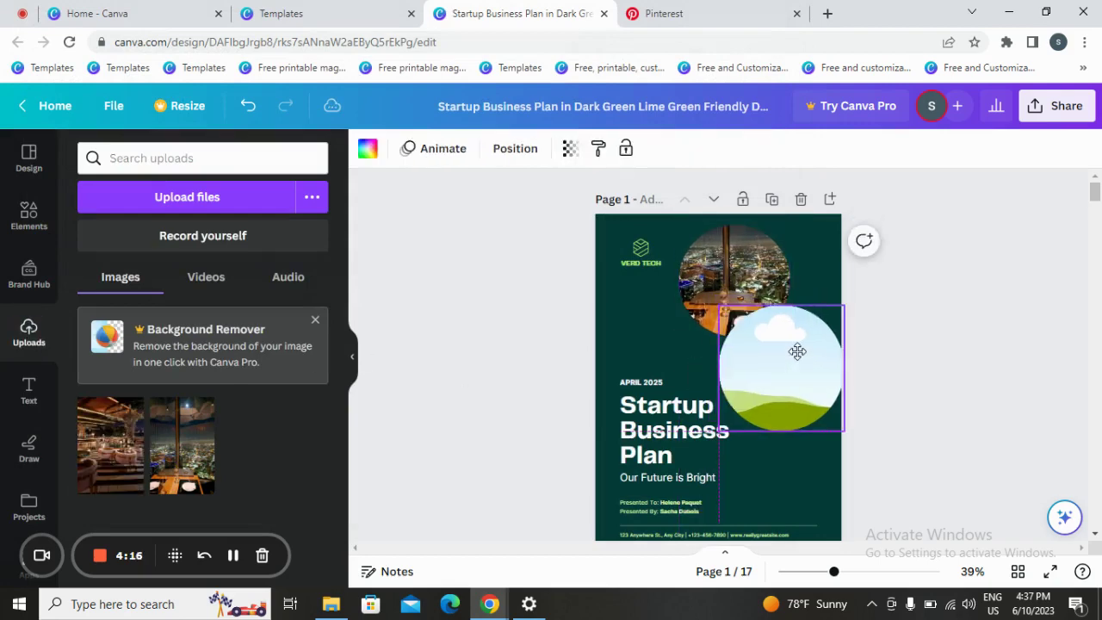
mouse_move(781, 339)
mouse_down()
mouse_move(791, 349)
mouse_move(780, 347)
mouse_up()
click(110, 455)
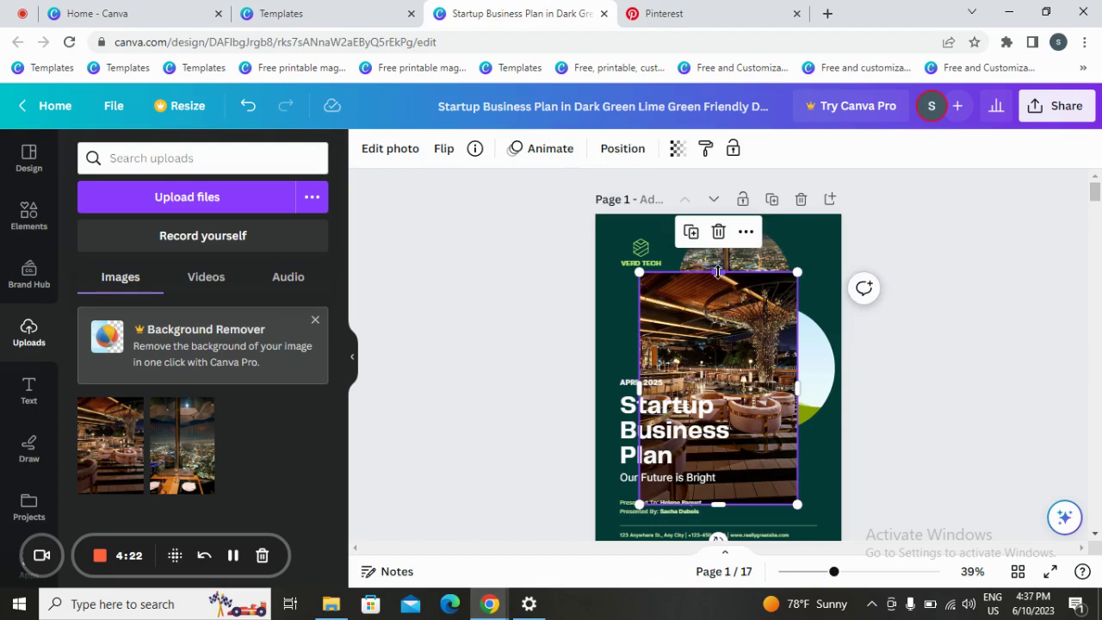
drag(718, 272, 718, 306)
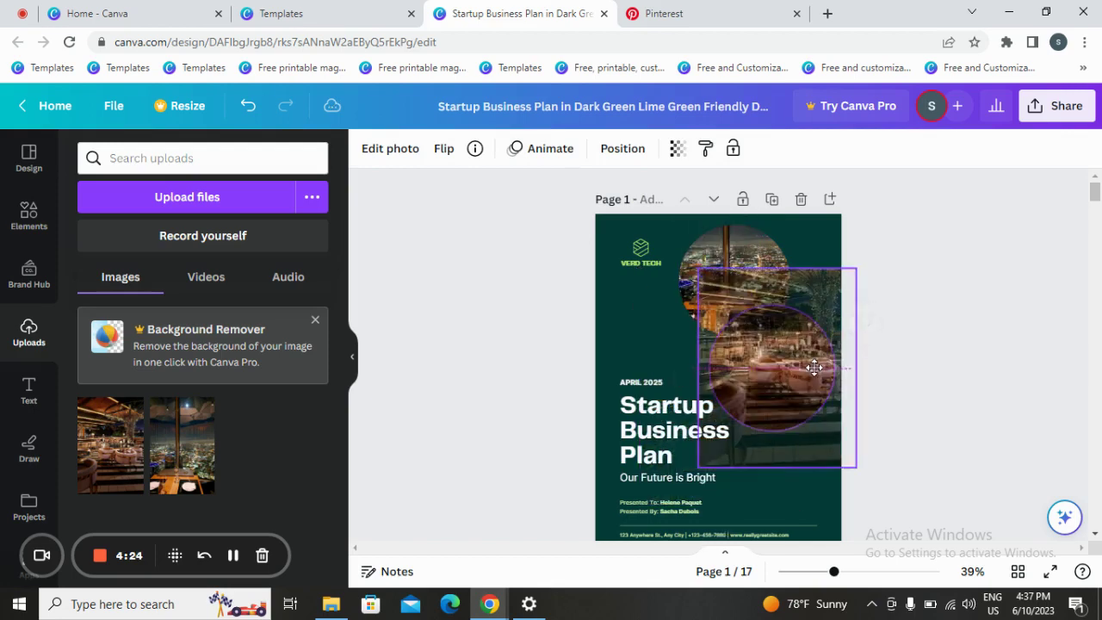
drag(793, 391, 775, 370)
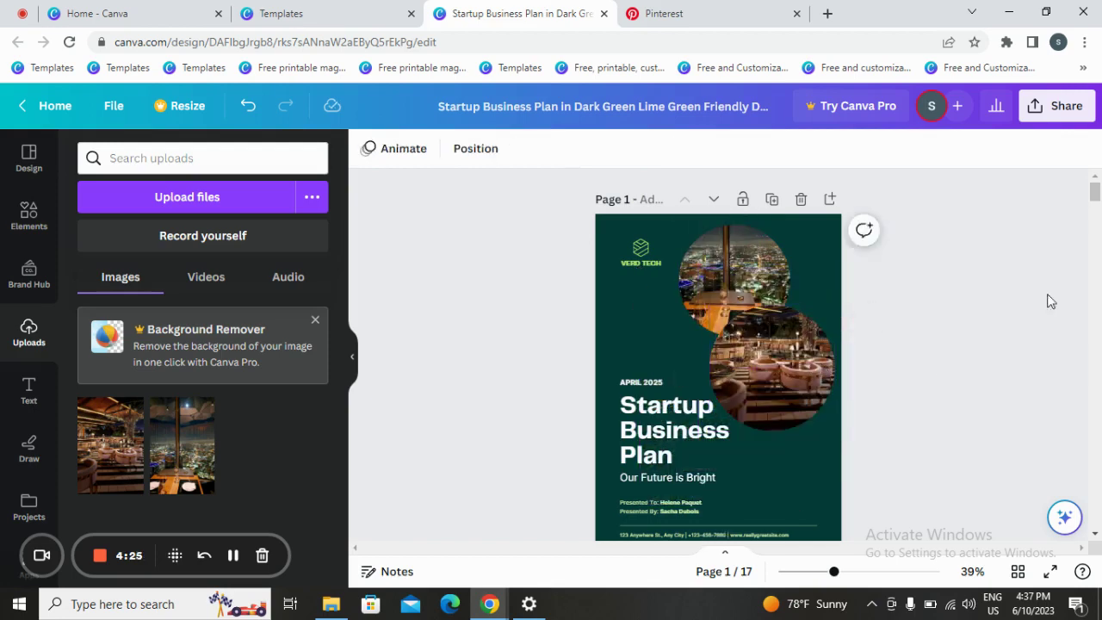
- Remove the city photo from the top circle, keeping the circle frame
click(701, 275)
click(735, 377)
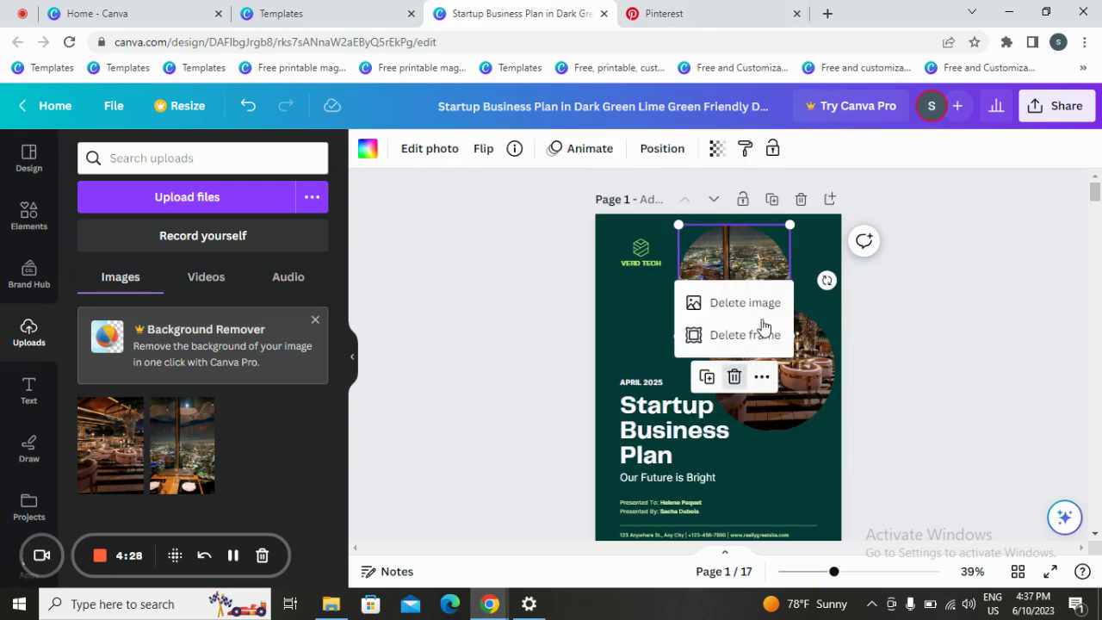
click(739, 307)
- Browse Pinterest's restaurant results and filter them to Aesthetic pins
click(711, 7)
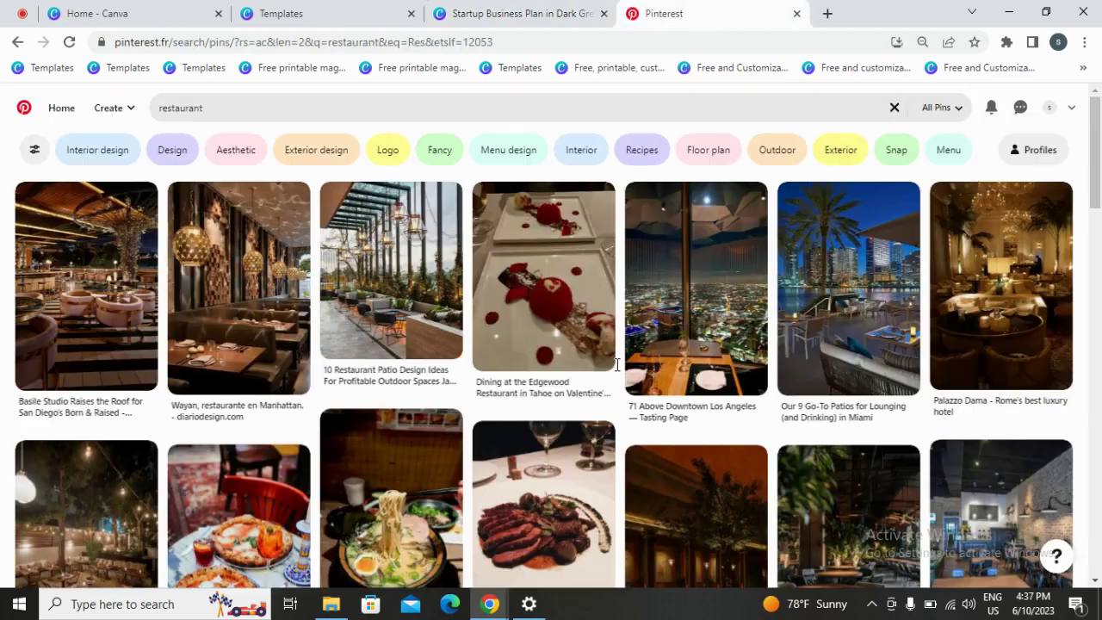
scroll(870, 409, down, 2)
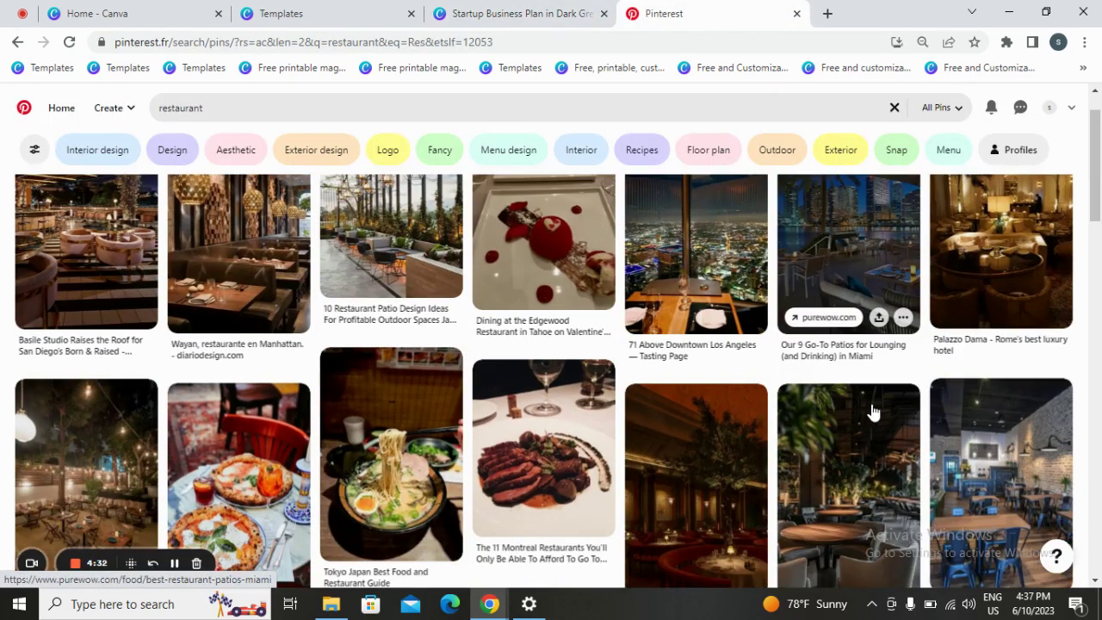
scroll(724, 449, down, 1)
scroll(724, 449, down, 2)
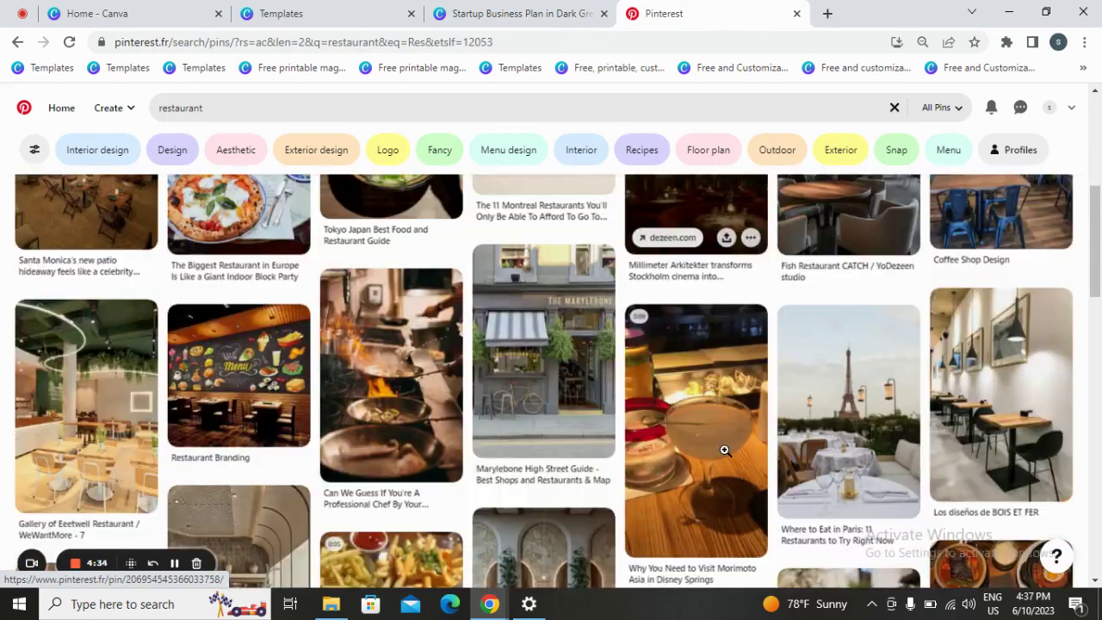
scroll(726, 457, down, 2)
scroll(724, 457, down, 3)
scroll(726, 455, down, 3)
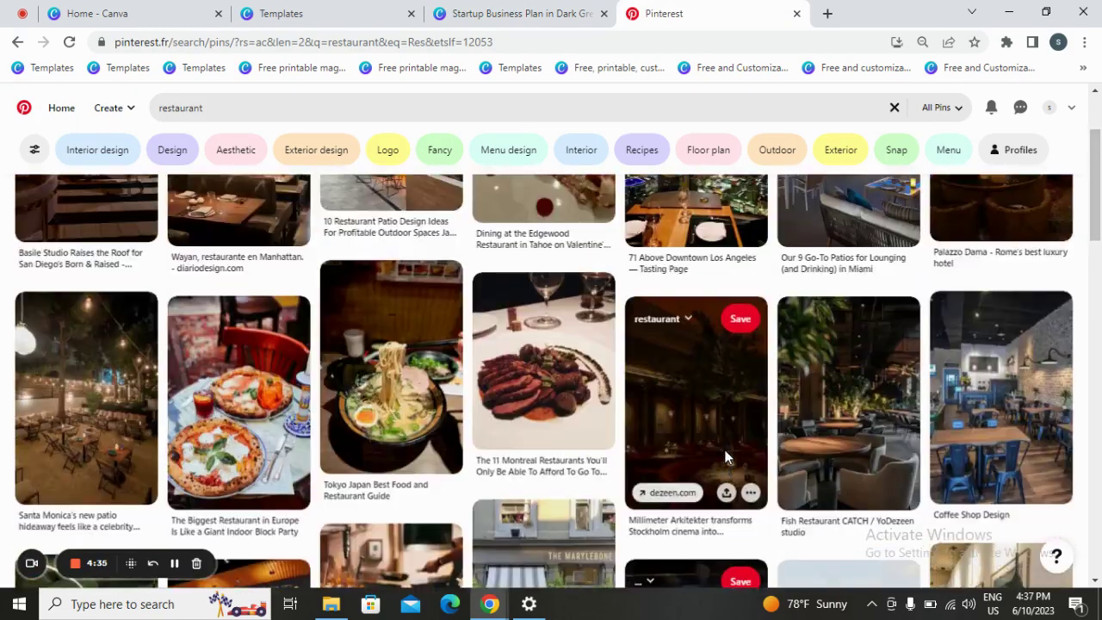
scroll(689, 461, down, 2)
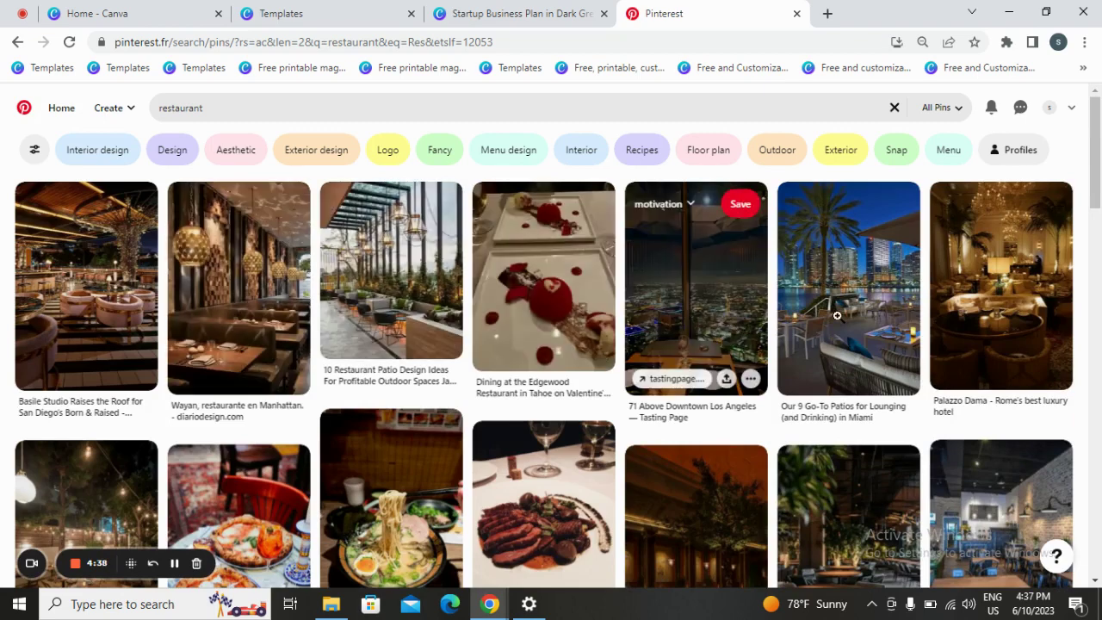
scroll(868, 487, down, 1)
scroll(868, 488, down, 1)
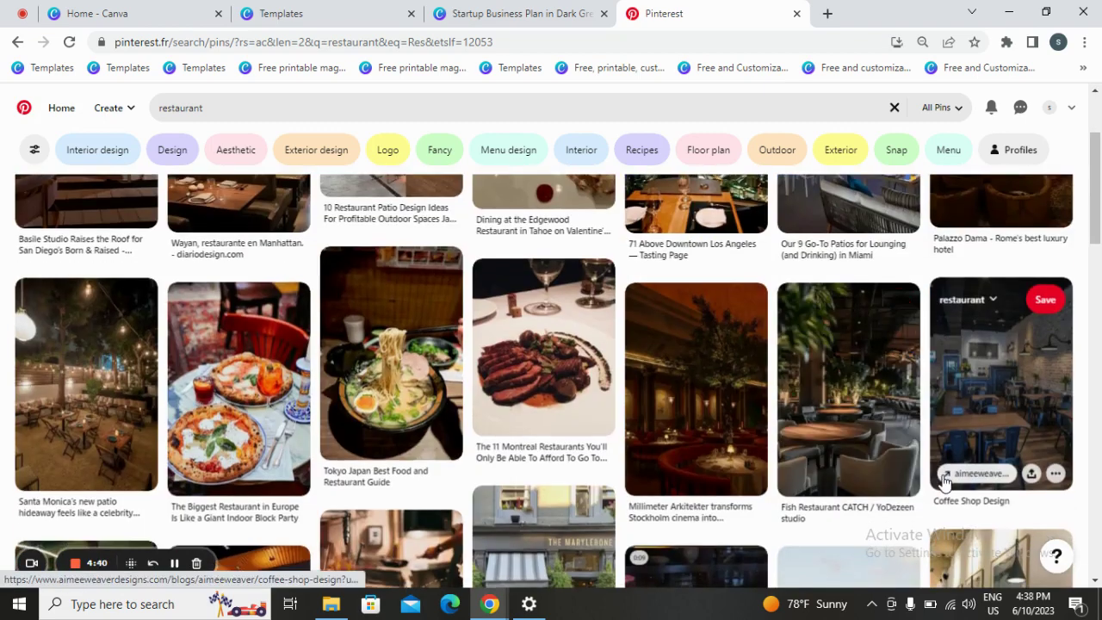
scroll(689, 345, down, 1)
scroll(462, 183, down, 2)
scroll(461, 183, down, 2)
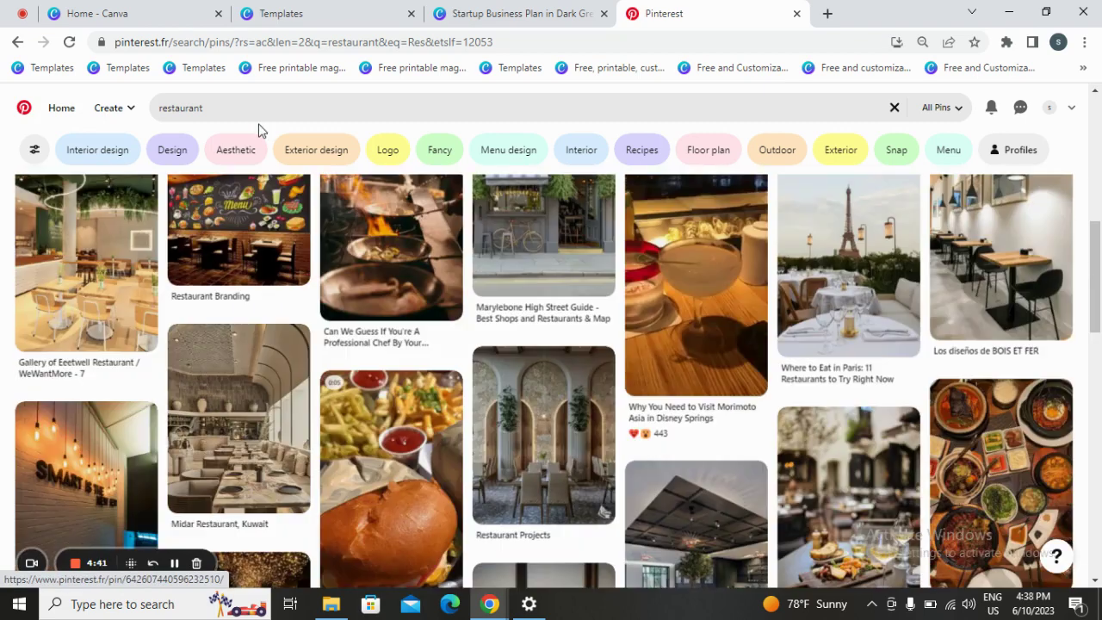
click(222, 149)
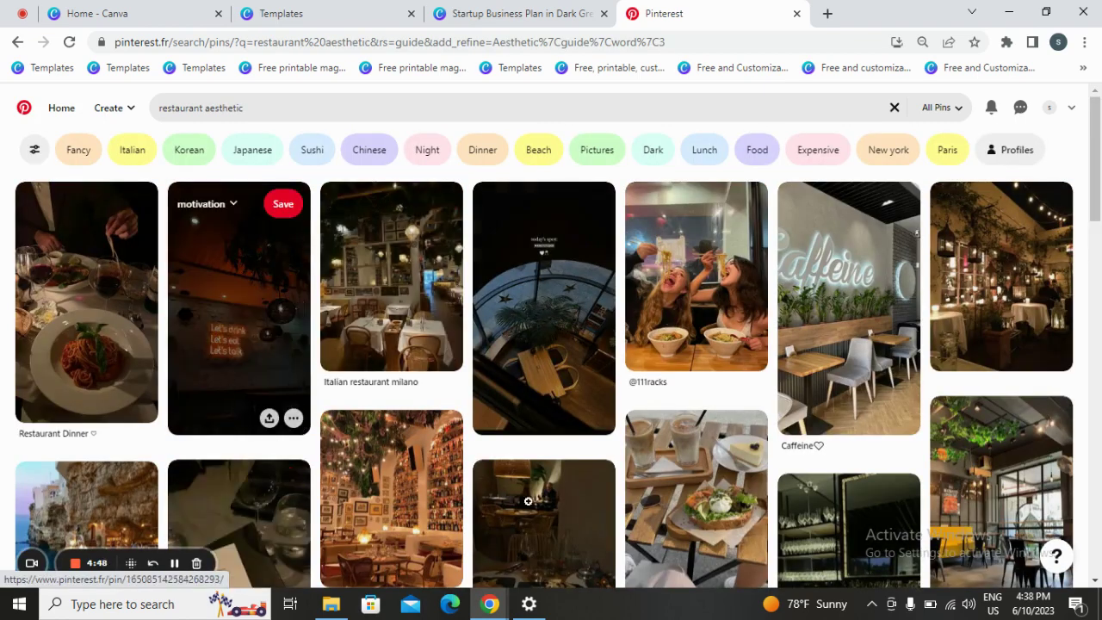
- Download the Restaurant Dinner pin image and return to the Canva design
scroll(531, 493, down, 2)
scroll(532, 483, up, 2)
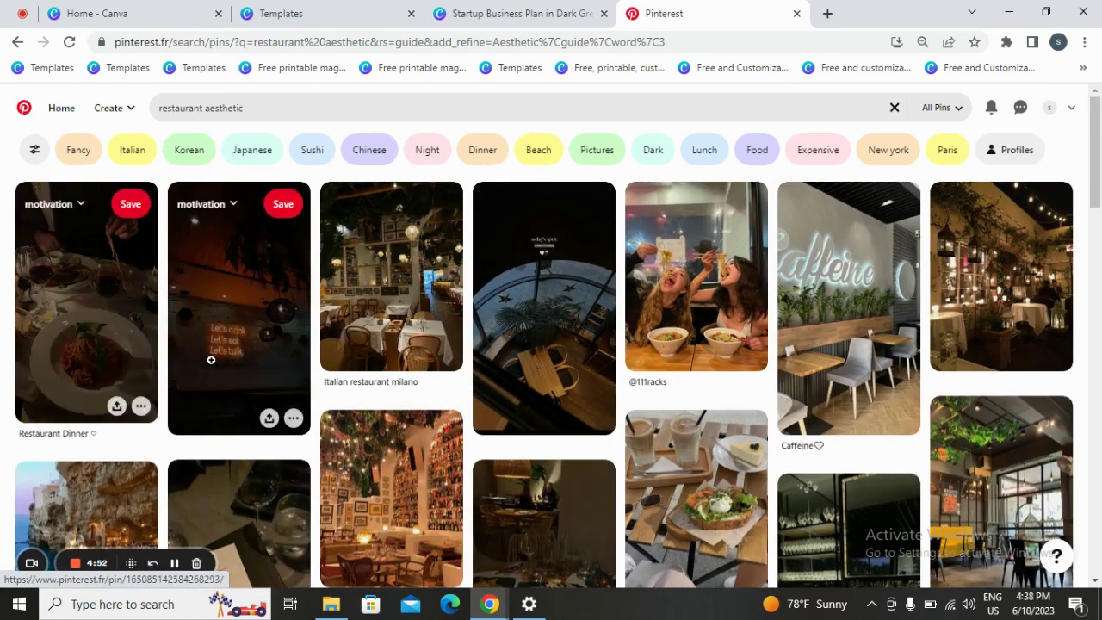
click(142, 406)
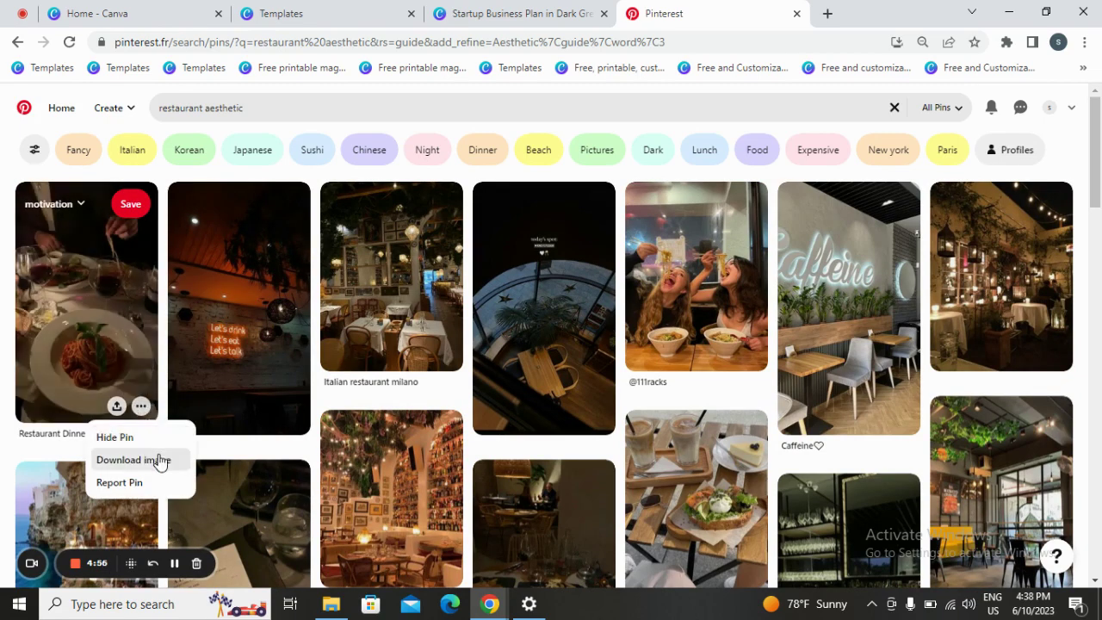
click(159, 459)
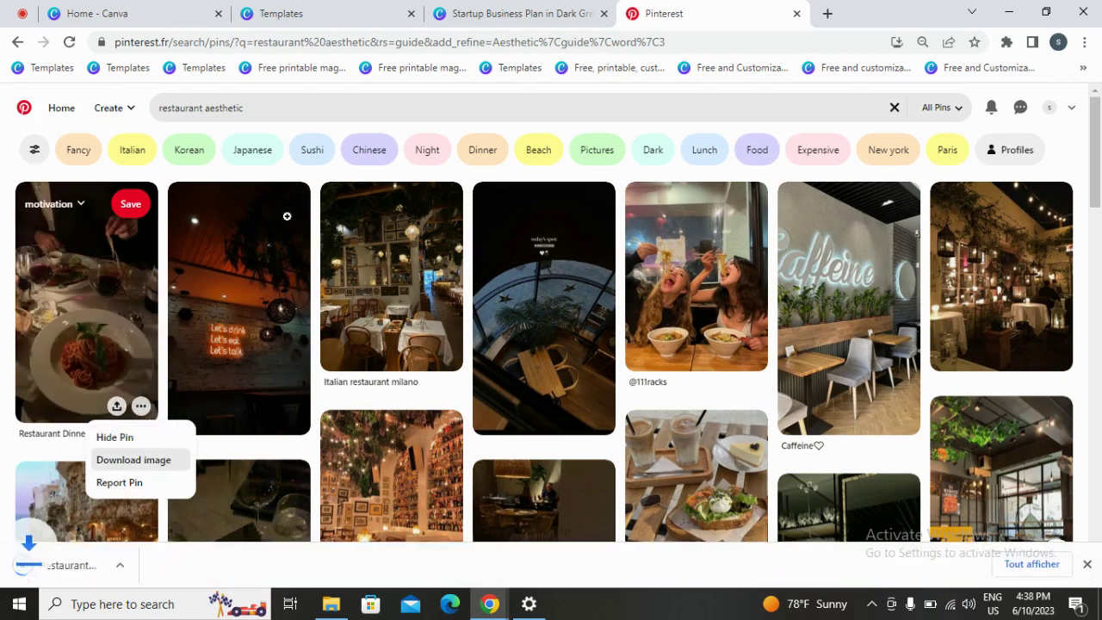
click(512, 13)
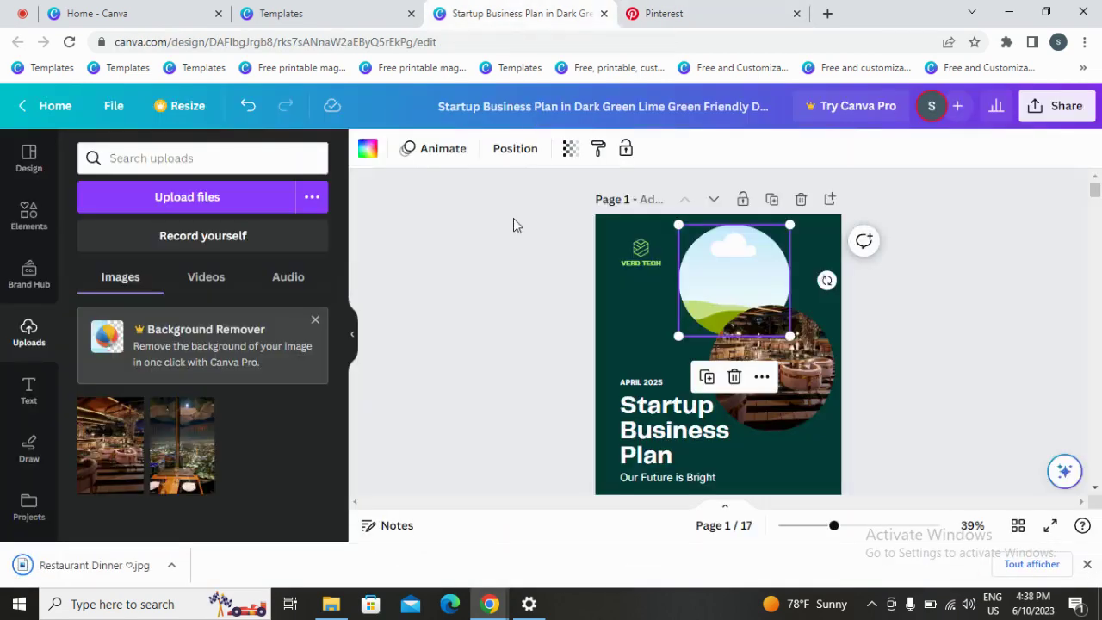
- Upload the downloaded Restaurant Dinner image into the design
click(109, 109)
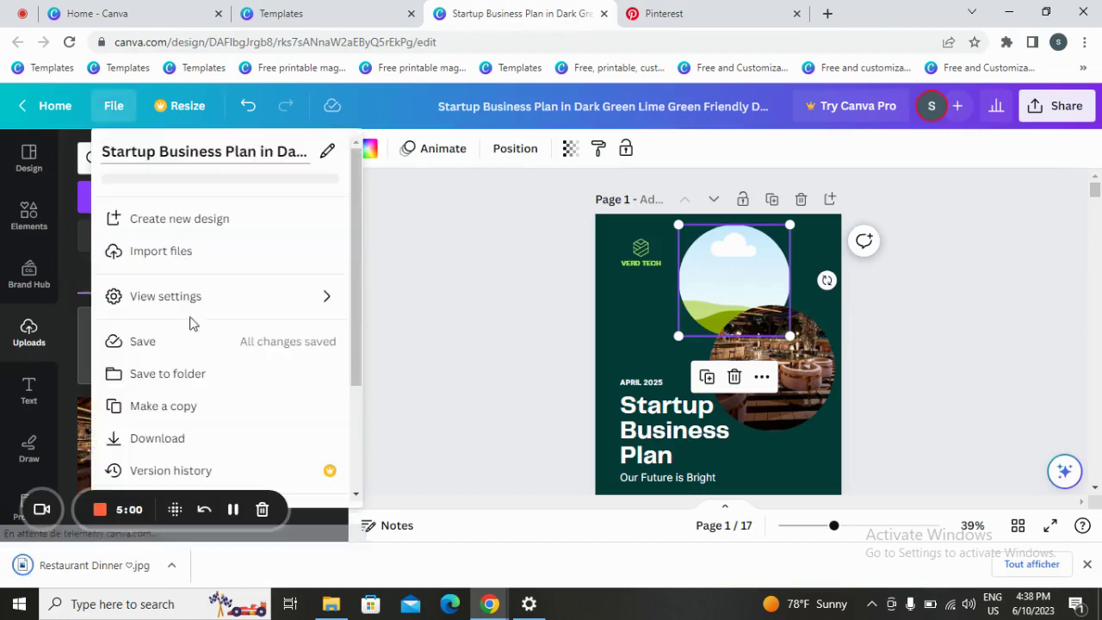
click(216, 269)
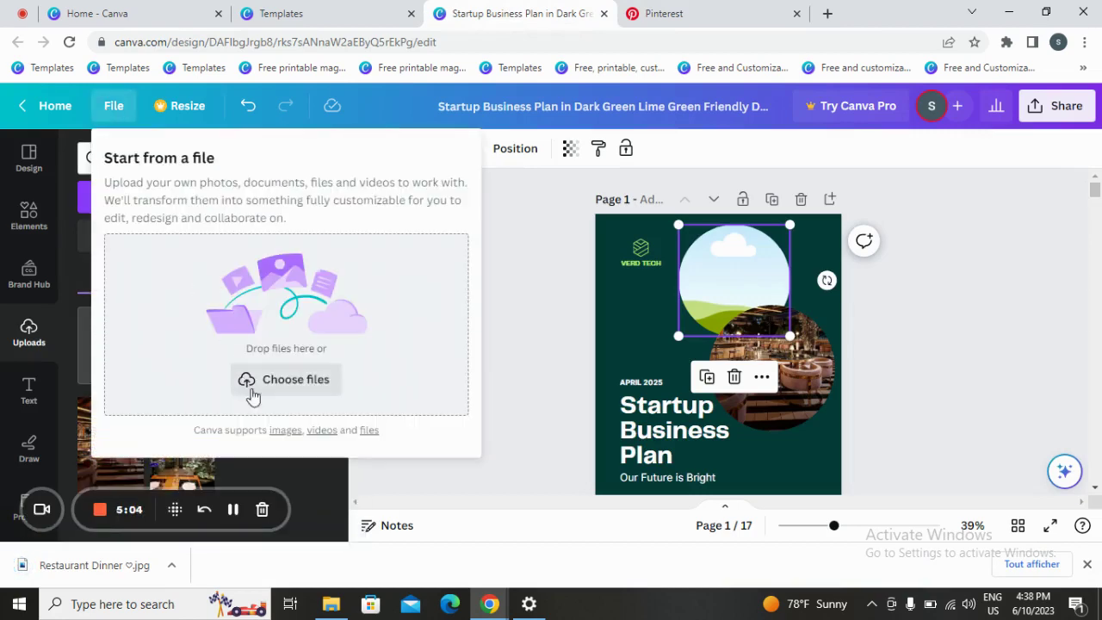
click(287, 385)
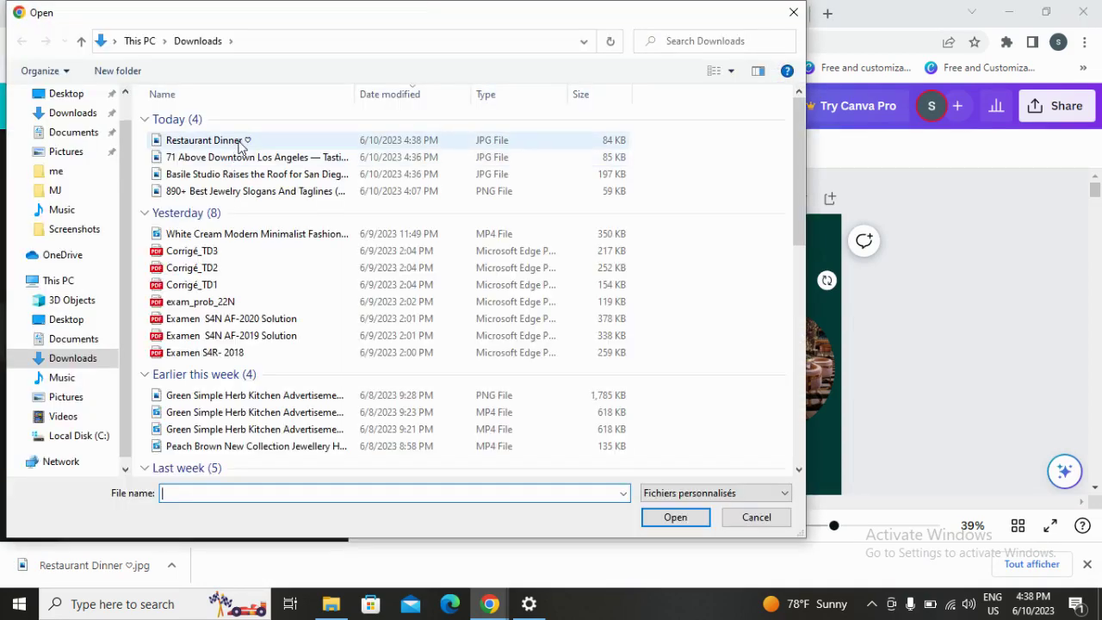
double_click(240, 143)
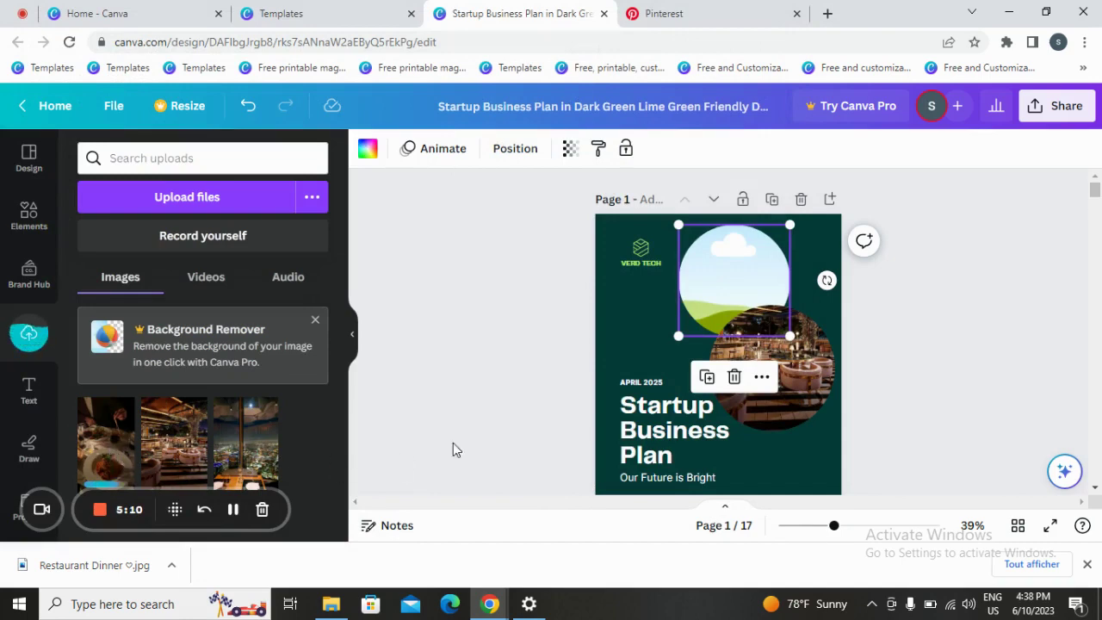
- Crop the dinner photo's top and place it in the top circle
drag(725, 305, 723, 306)
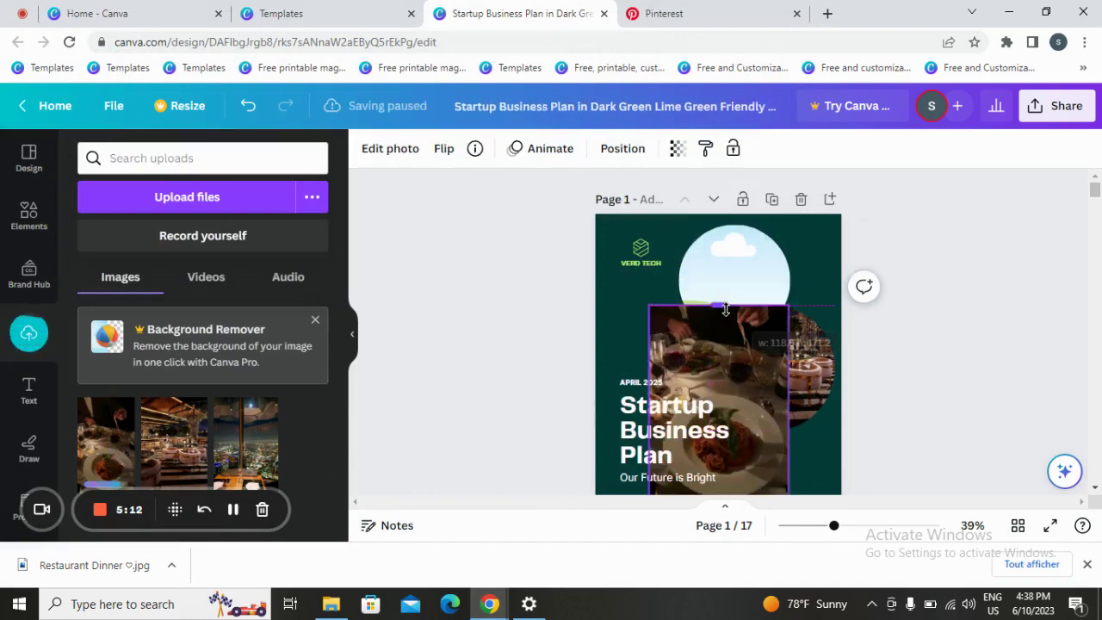
scroll(720, 340, down, 2)
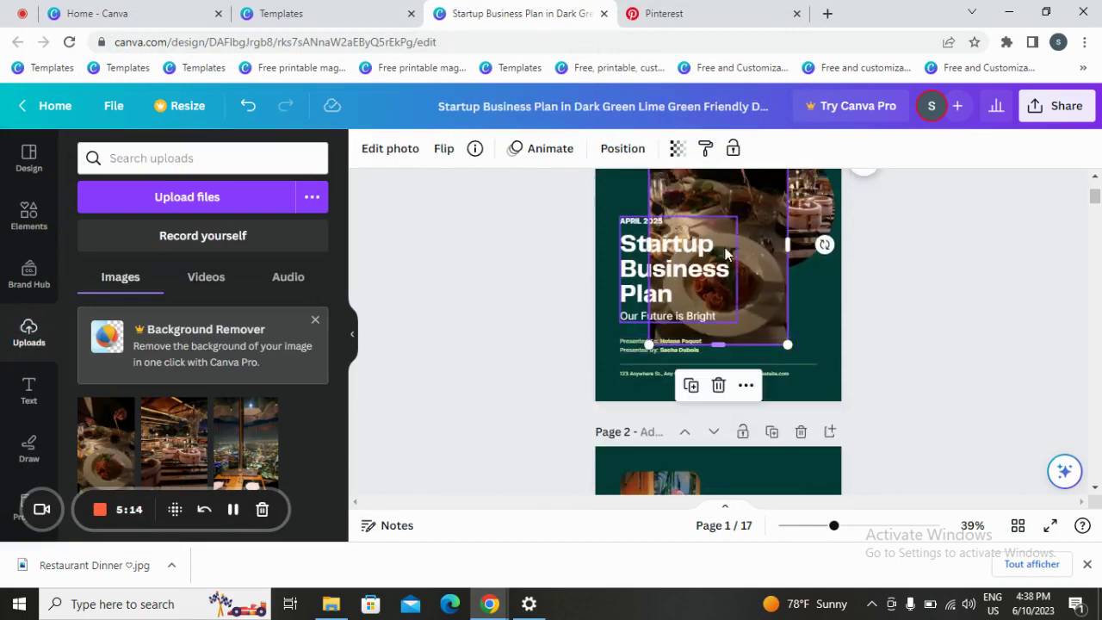
scroll(719, 340, up, 2)
drag(724, 307, 723, 344)
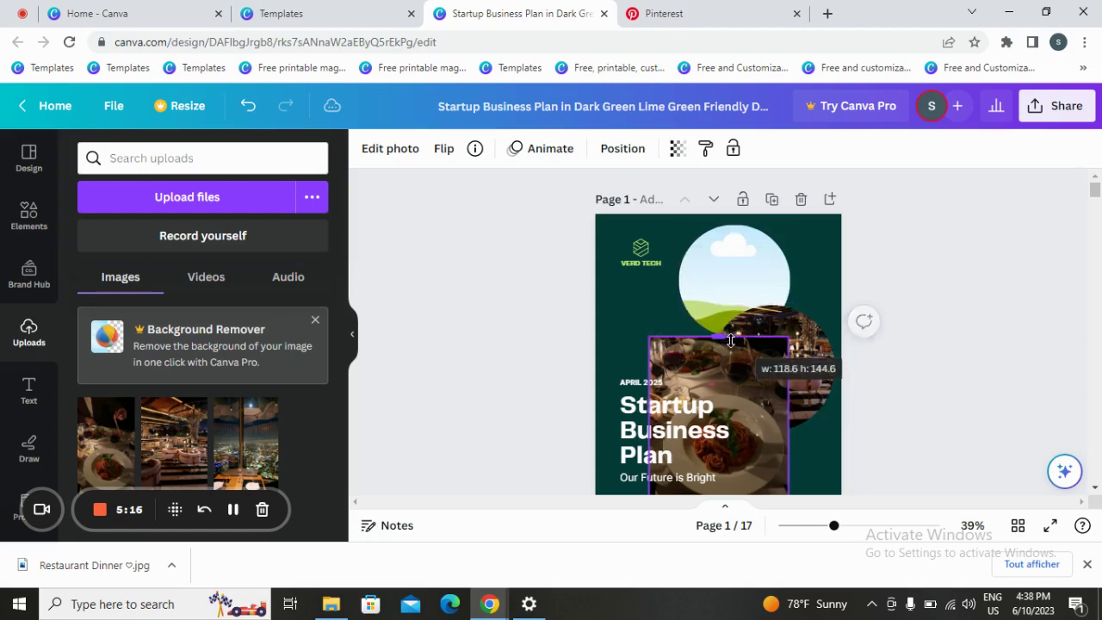
drag(763, 444, 770, 266)
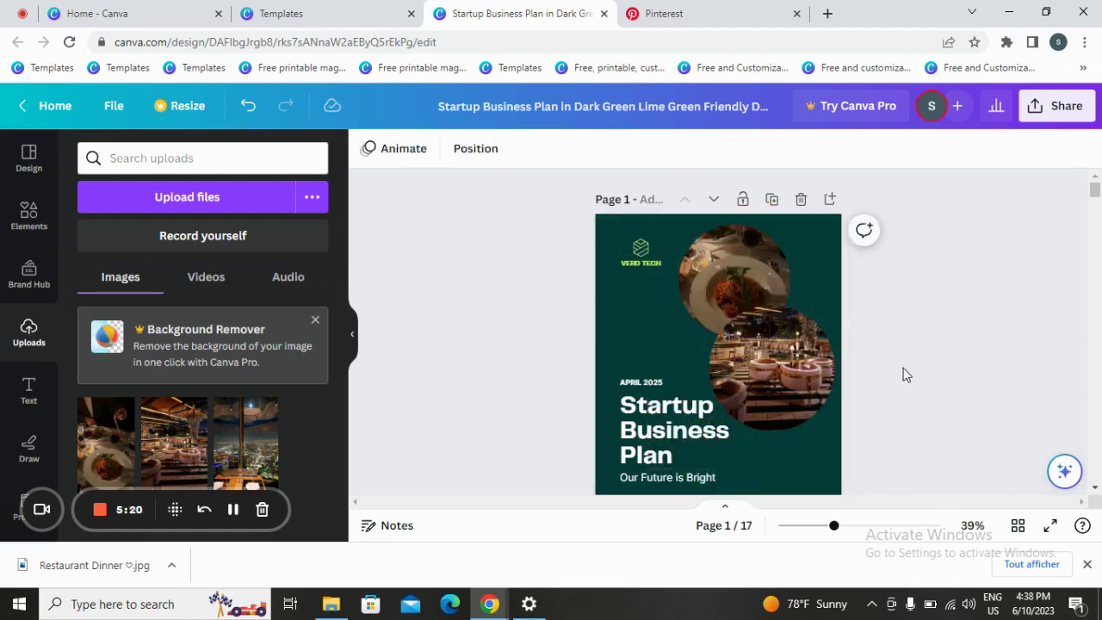
- Delete the VERD TECH logo from the cover
scroll(938, 380, down, 1)
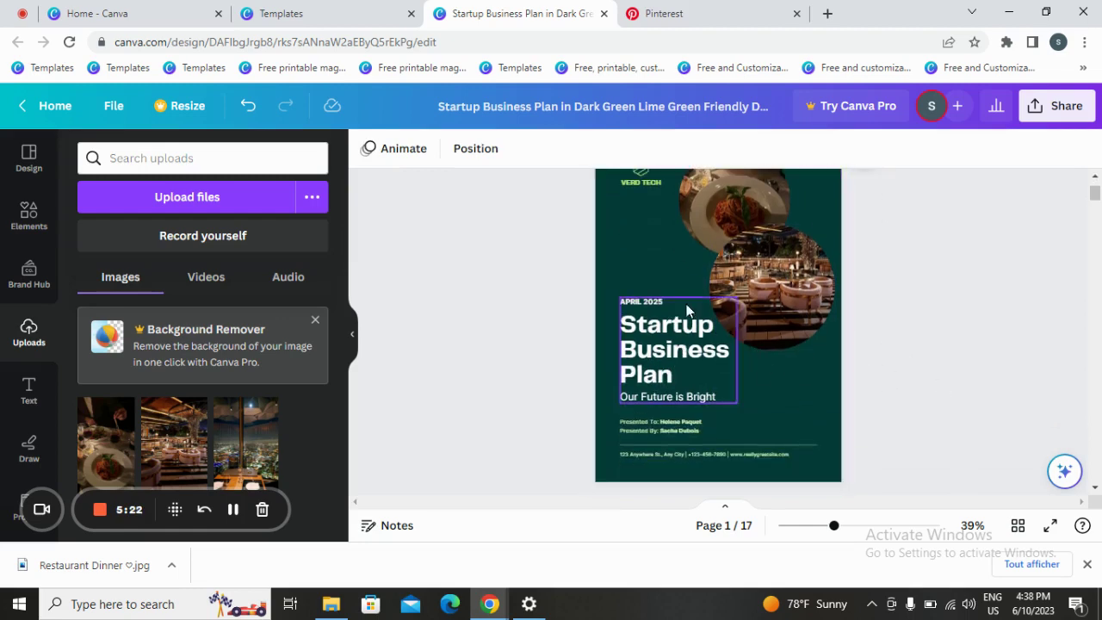
scroll(658, 241, up, 1)
click(646, 258)
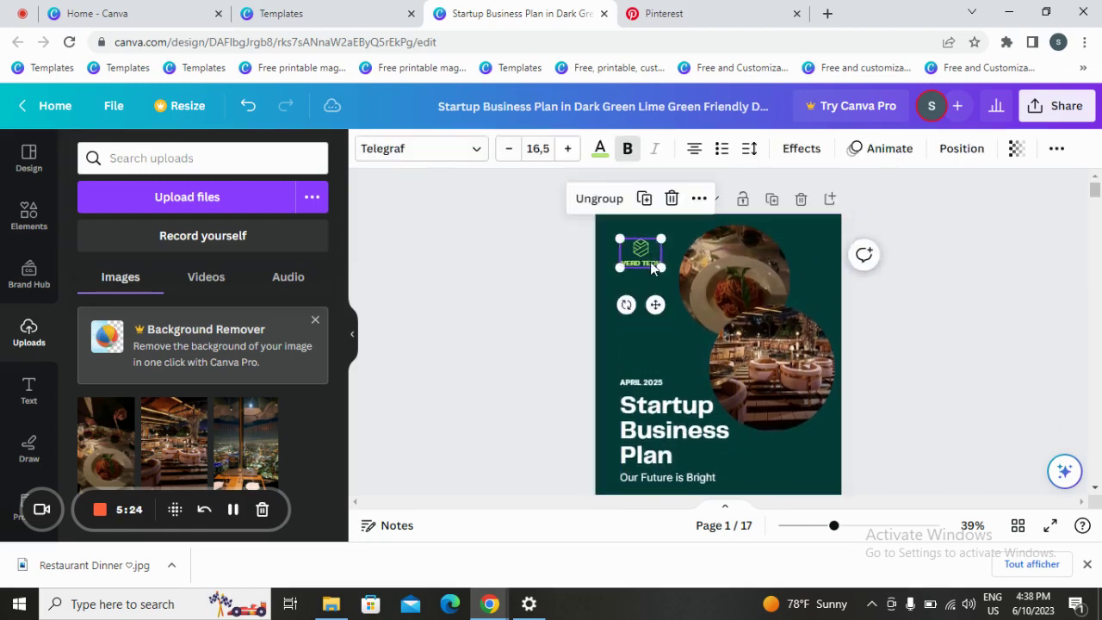
click(672, 199)
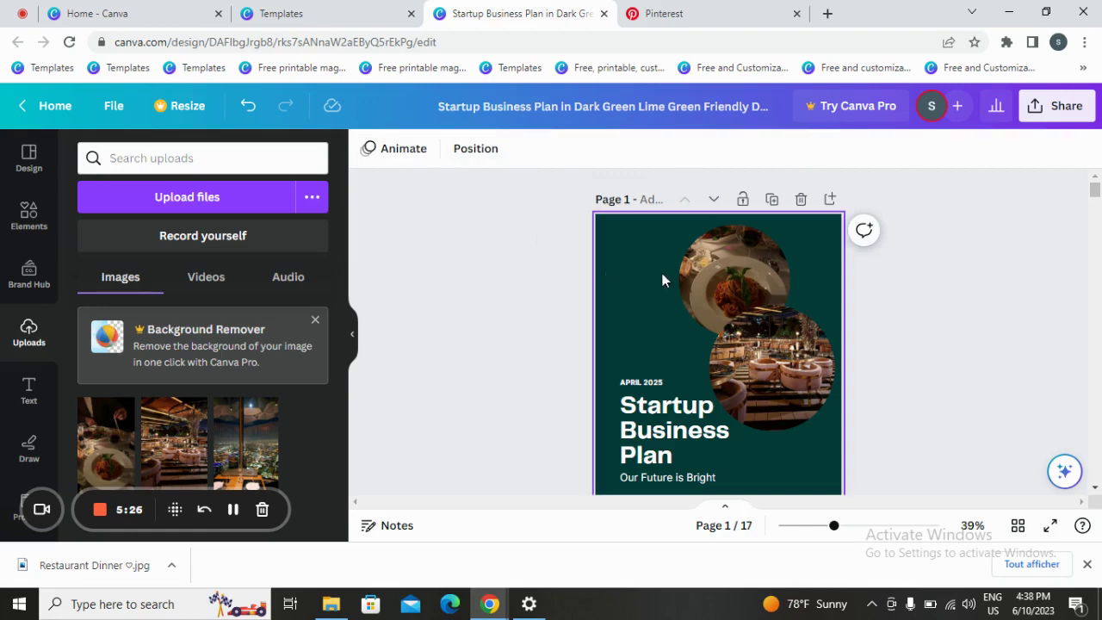
- Change the page background from dark green to a black swatch, comparing two black shades
click(590, 301)
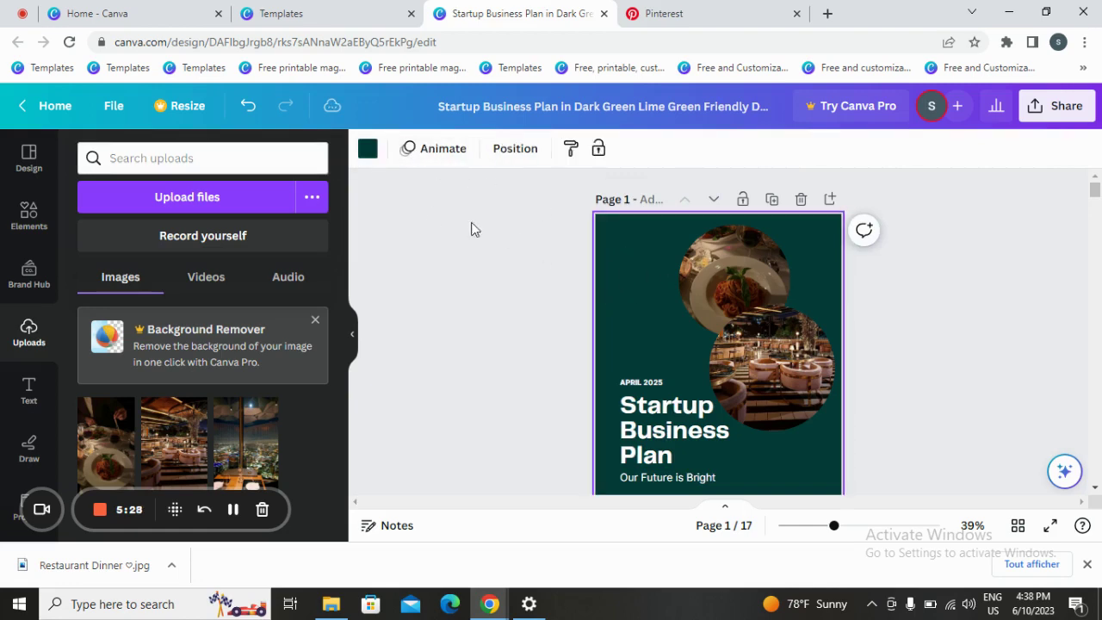
click(367, 150)
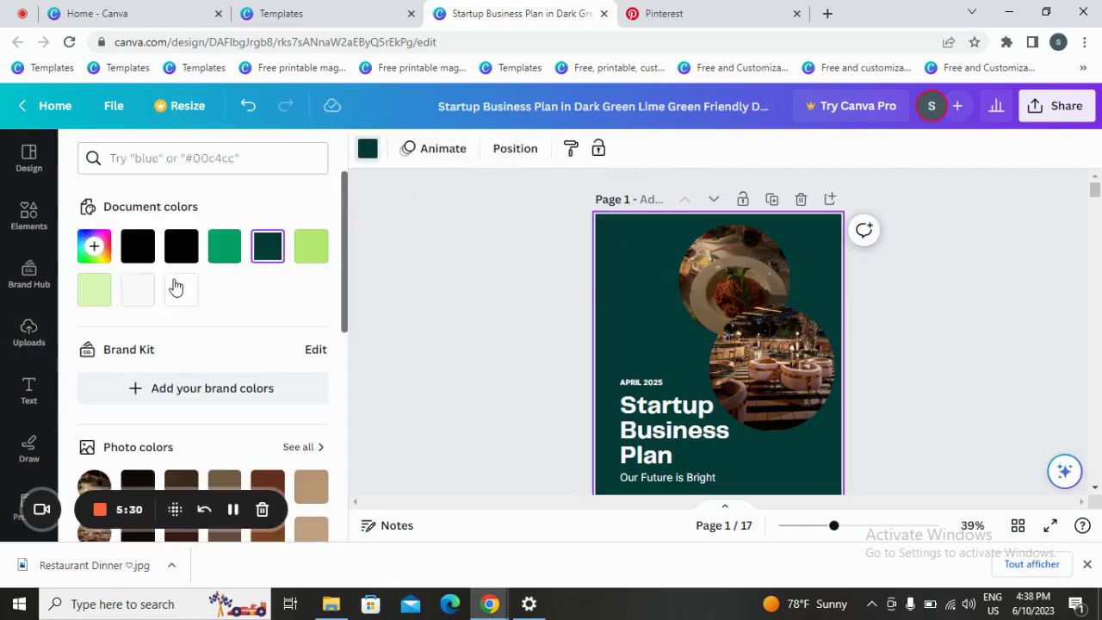
scroll(138, 288, down, 1)
scroll(150, 222, up, 1)
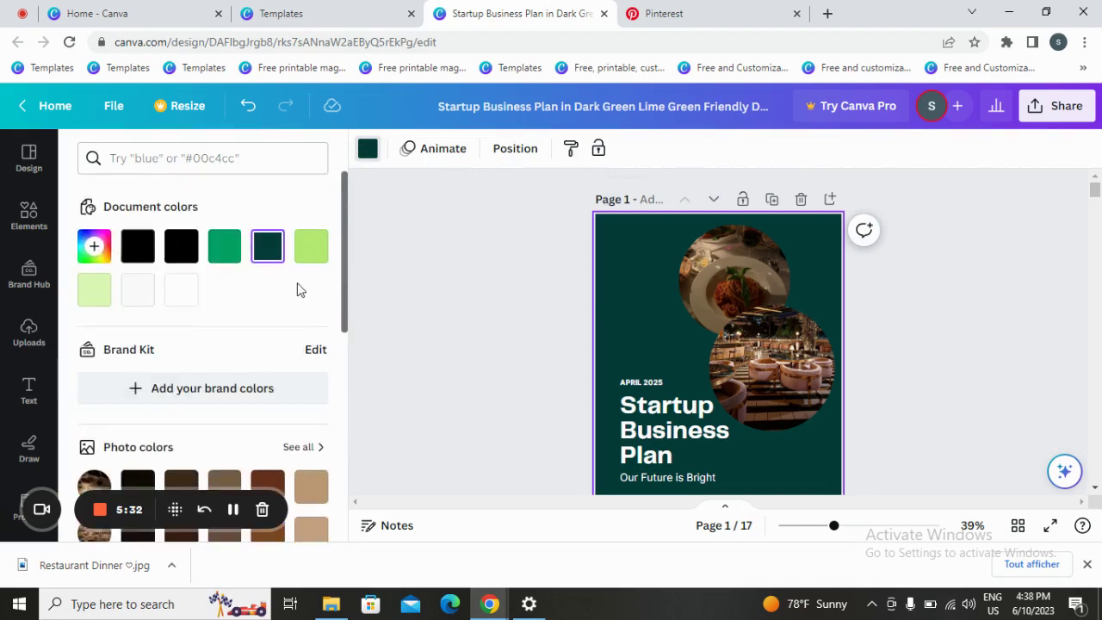
click(184, 250)
scroll(517, 311, down, 2)
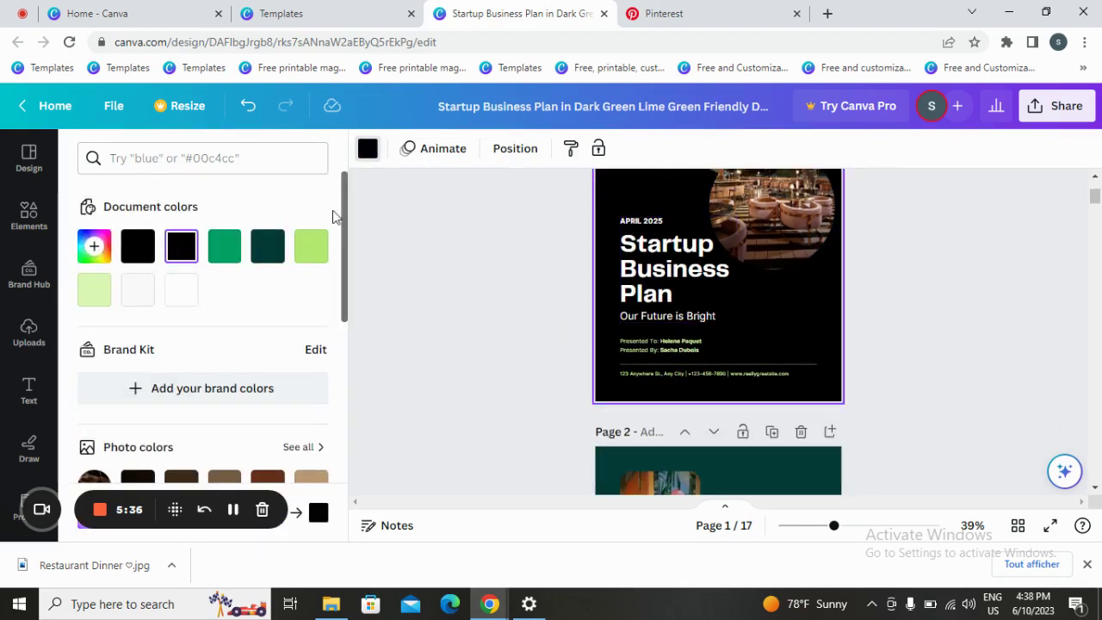
click(139, 247)
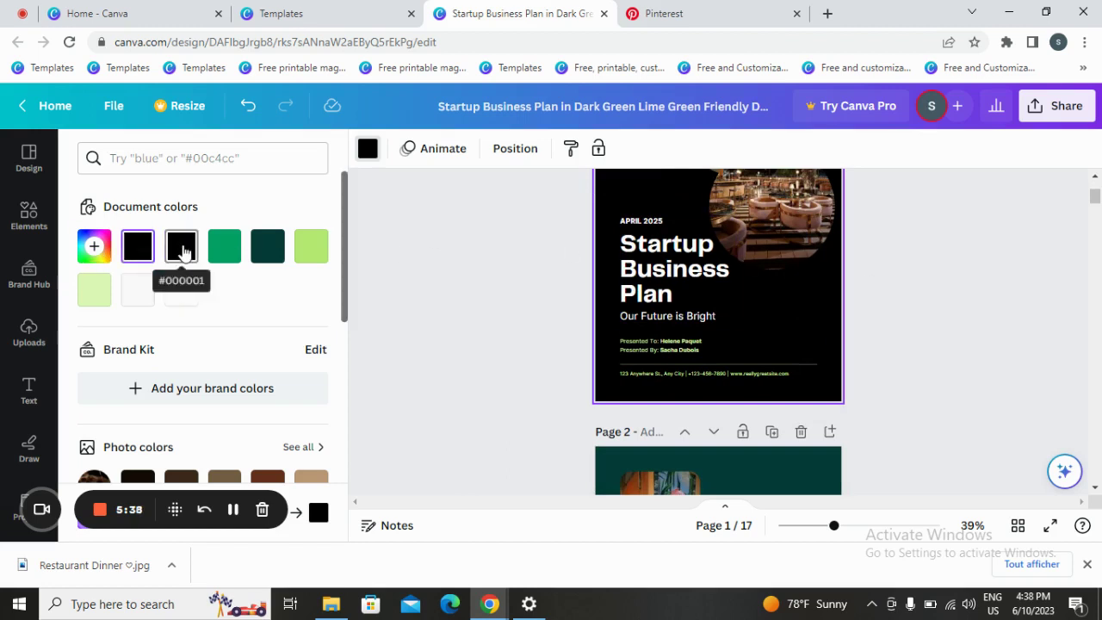
click(183, 248)
- Settle the page background on plain black after briefly trying gray
scroll(768, 263, down, 1)
scroll(979, 248, up, 3)
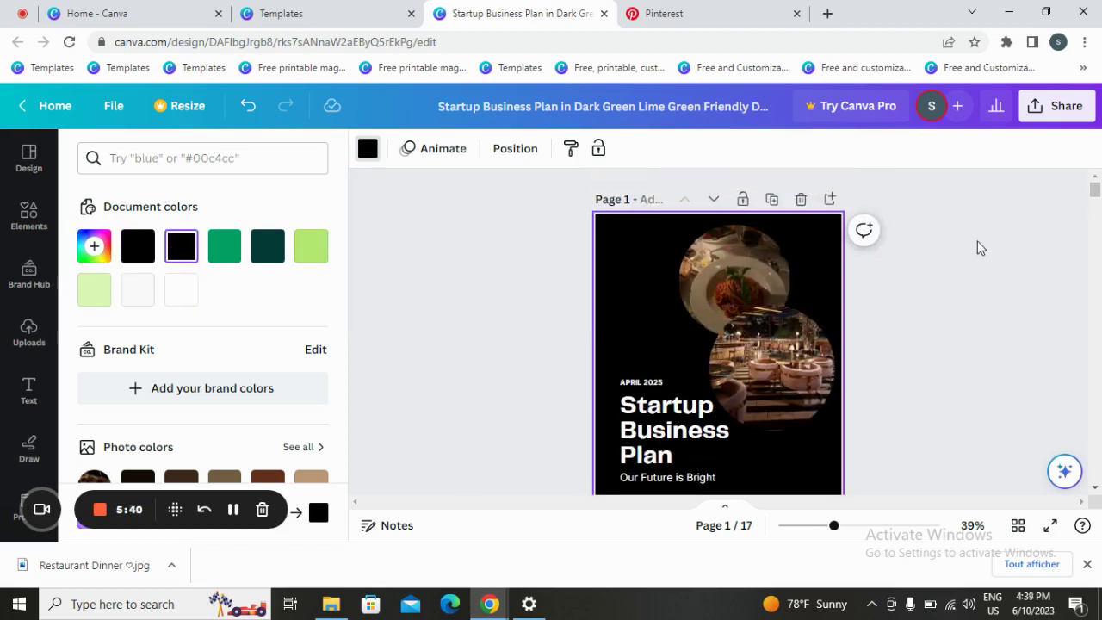
scroll(602, 336, down, 2)
scroll(404, 354, down, 3)
scroll(288, 384, down, 2)
scroll(284, 381, down, 2)
scroll(773, 365, up, 5)
scroll(384, 386, down, 1)
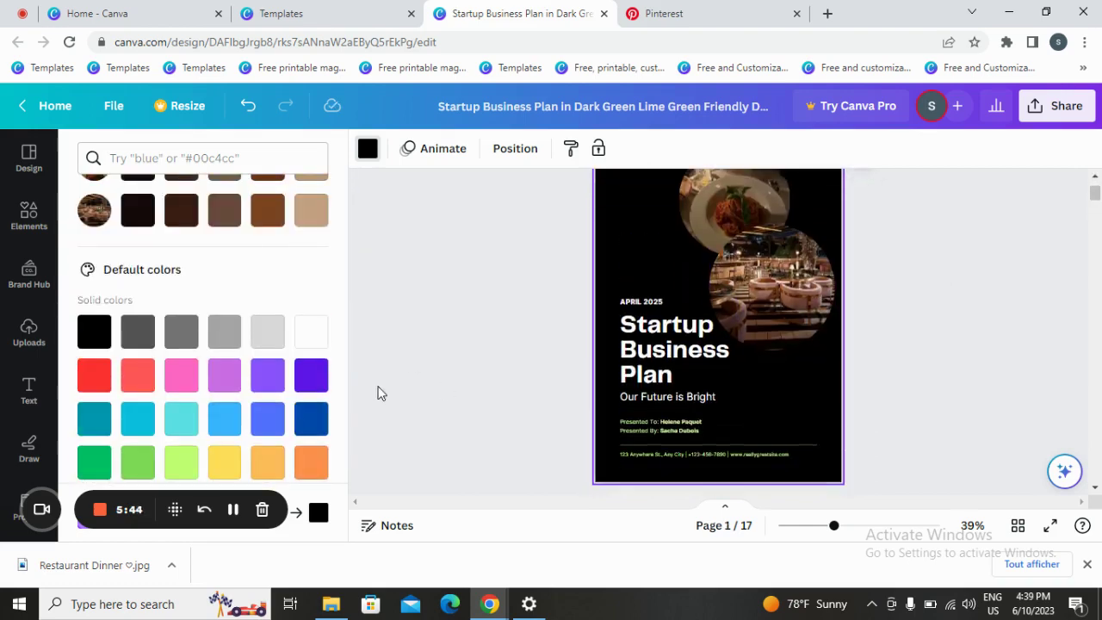
click(104, 342)
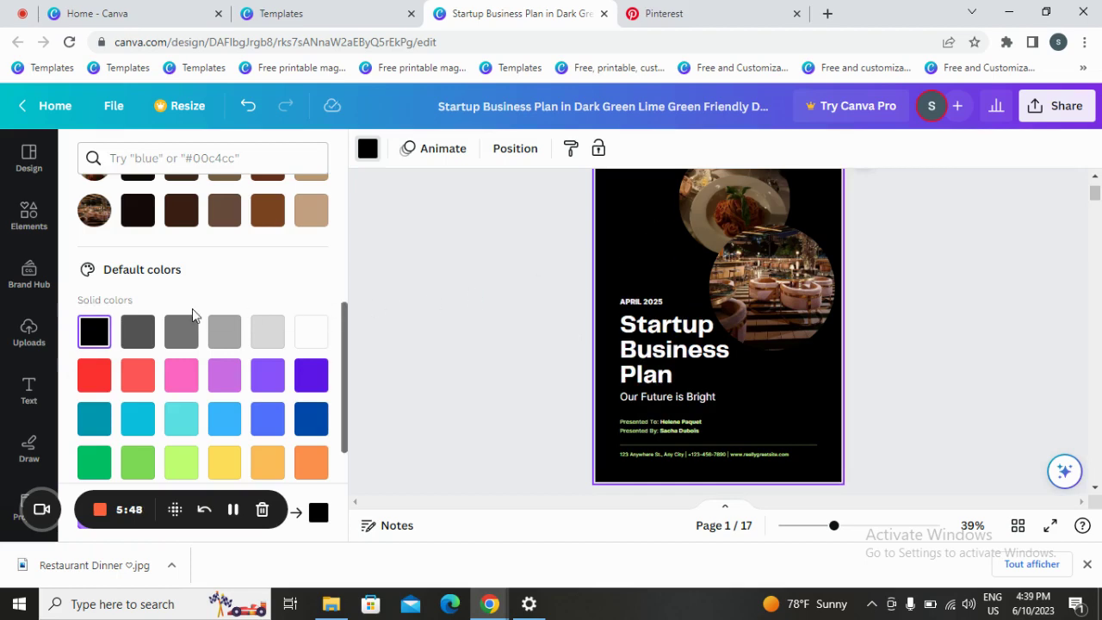
click(268, 338)
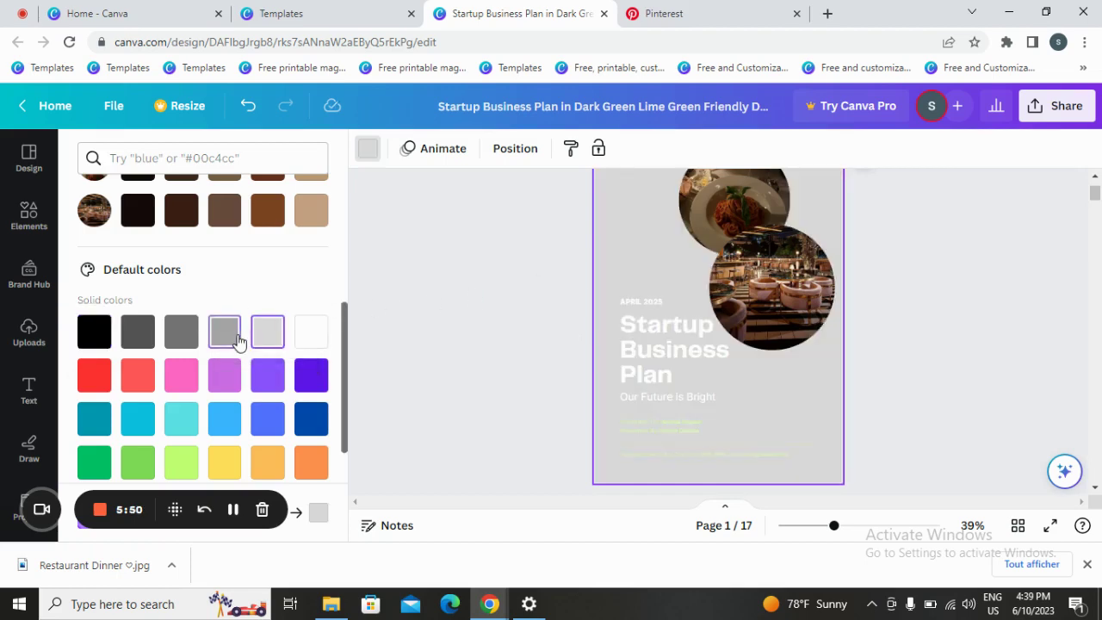
click(97, 342)
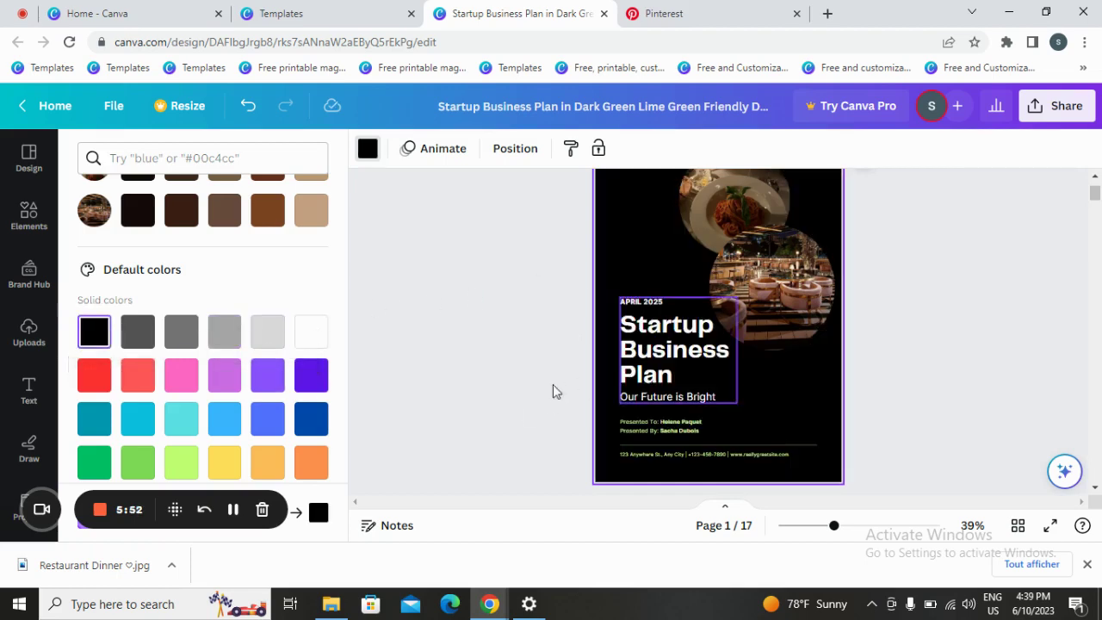
scroll(594, 413, down, 1)
scroll(604, 440, down, 2)
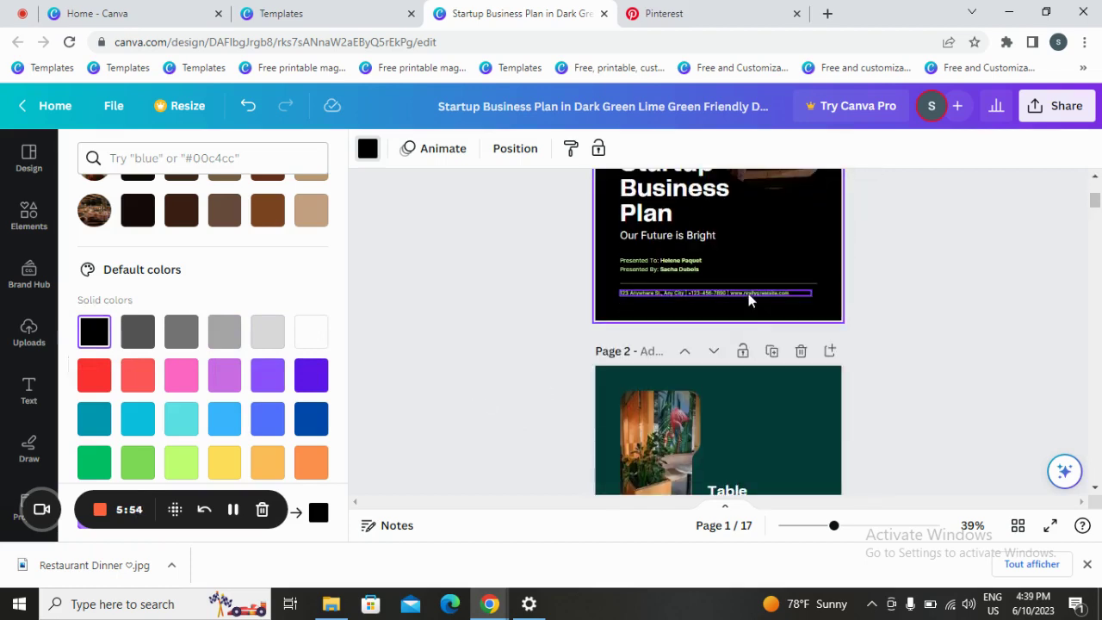
- Delete the address line and the Presented To/By text from the cover
click(749, 296)
click(716, 252)
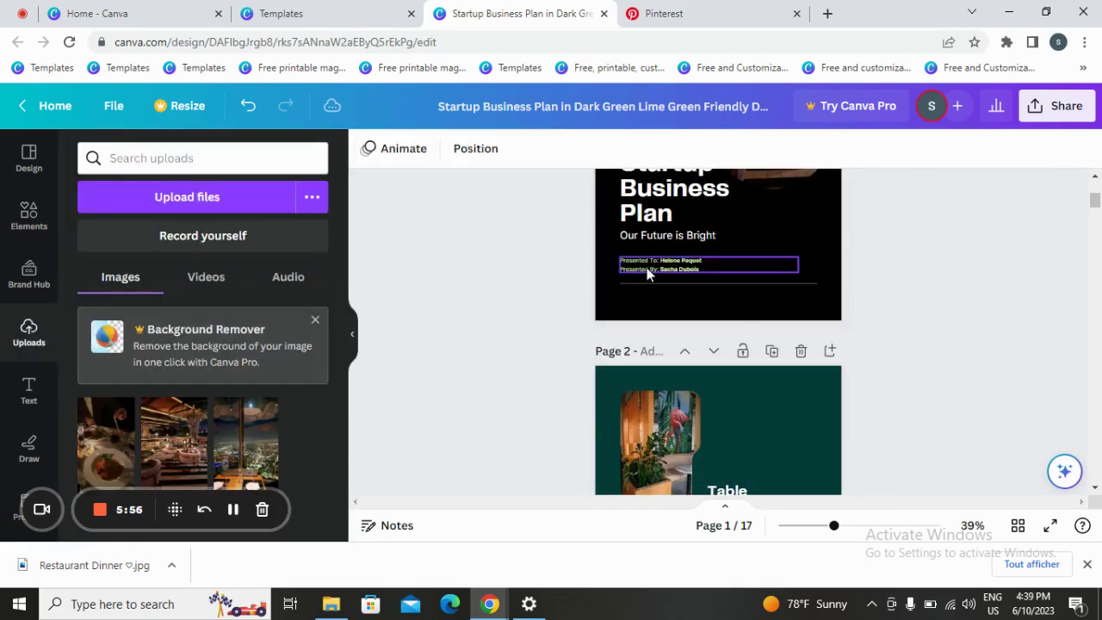
click(648, 269)
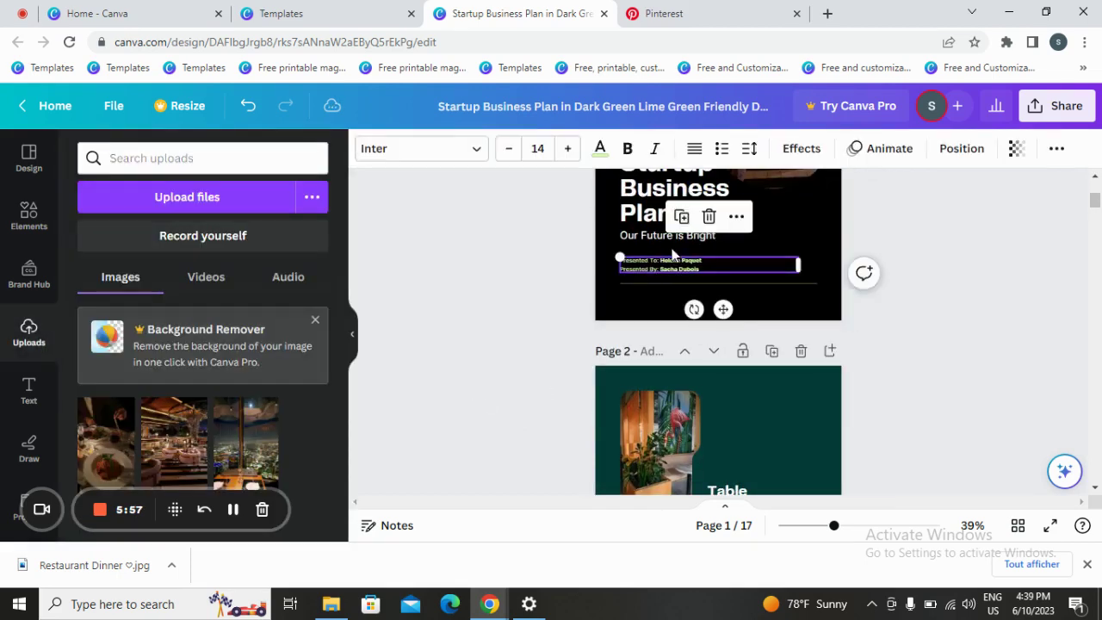
click(707, 217)
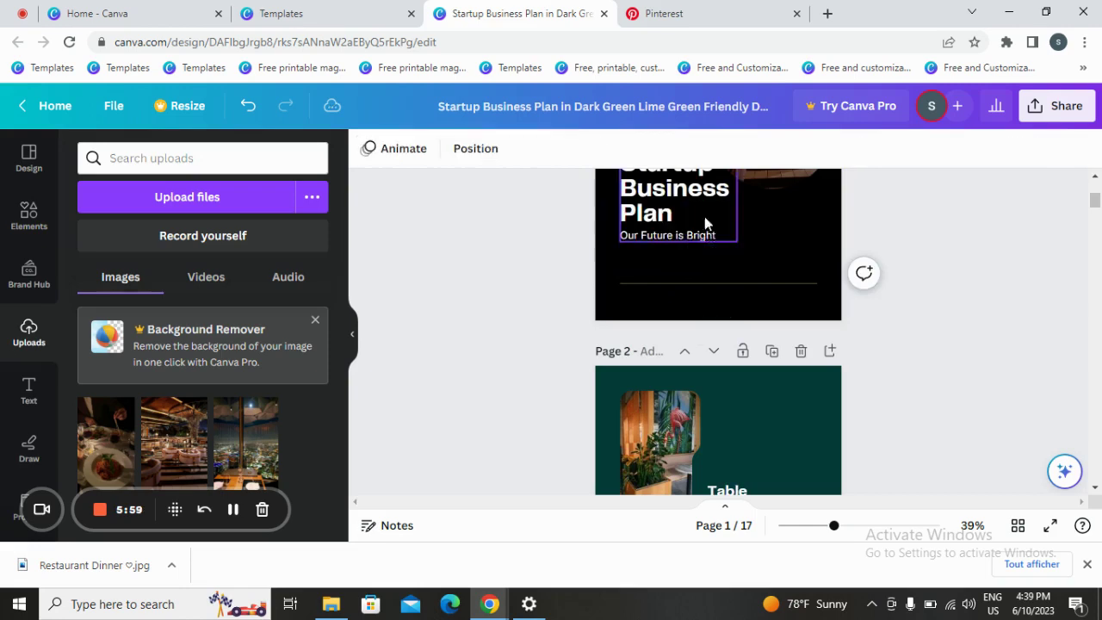
- Recolour the horizontal divider line white, then briefly edit the APRIL 2025 date text
click(695, 284)
click(365, 146)
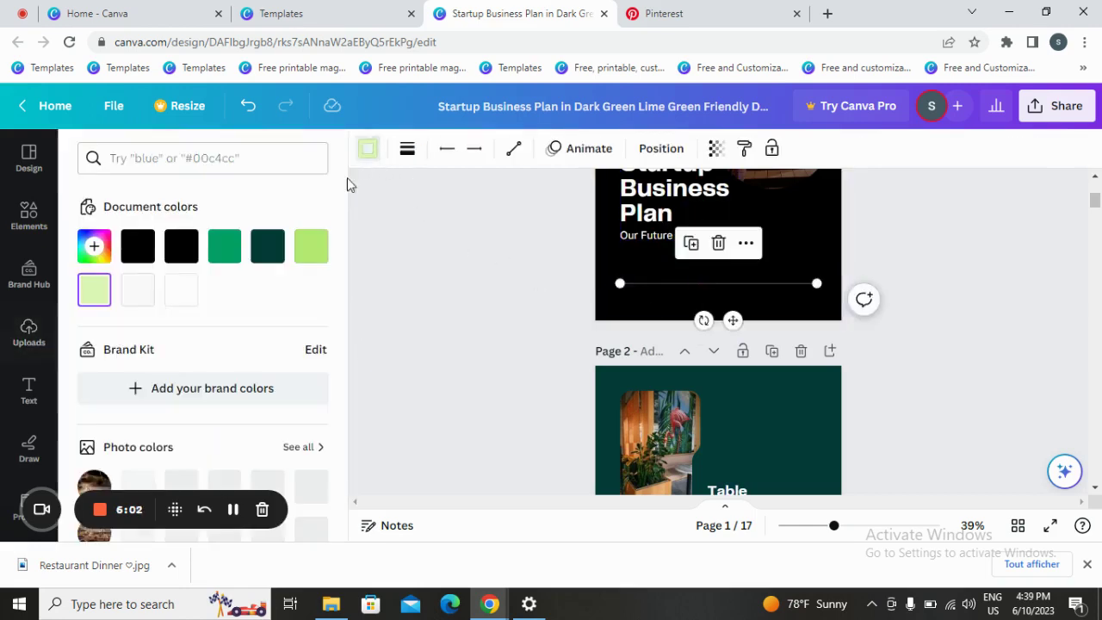
click(181, 291)
click(359, 295)
scroll(472, 299, up, 2)
scroll(476, 350, up, 2)
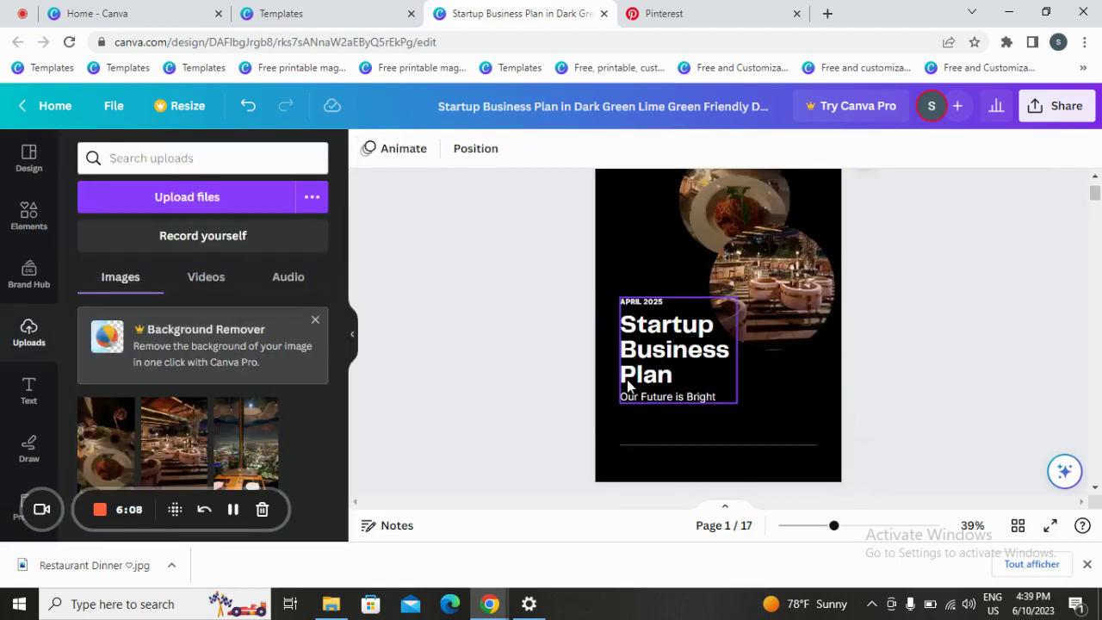
double_click(655, 300)
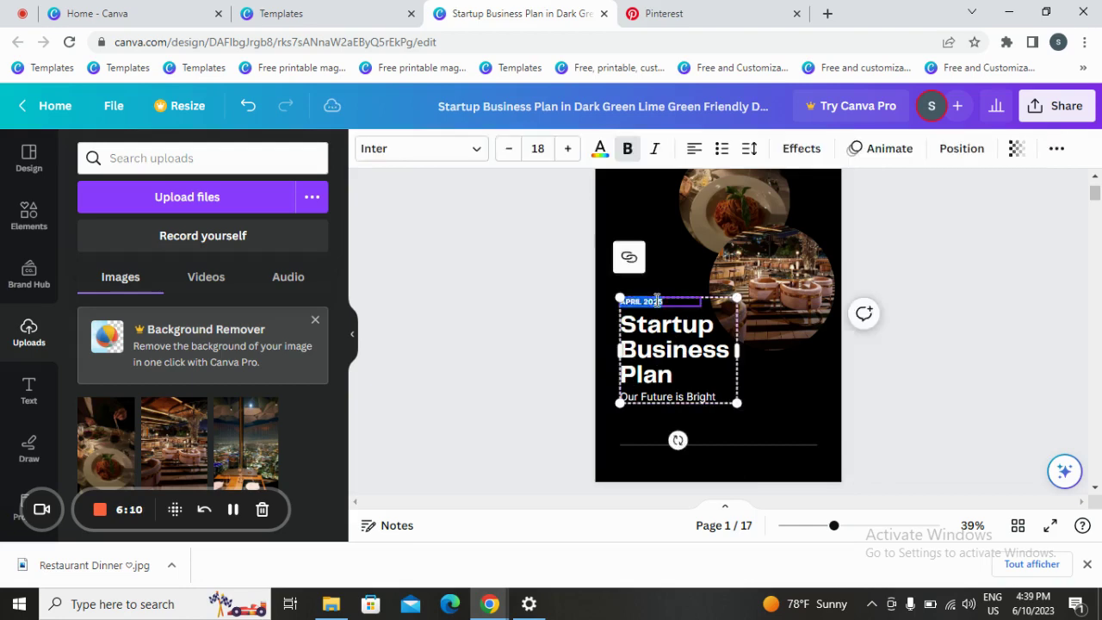
click(551, 330)
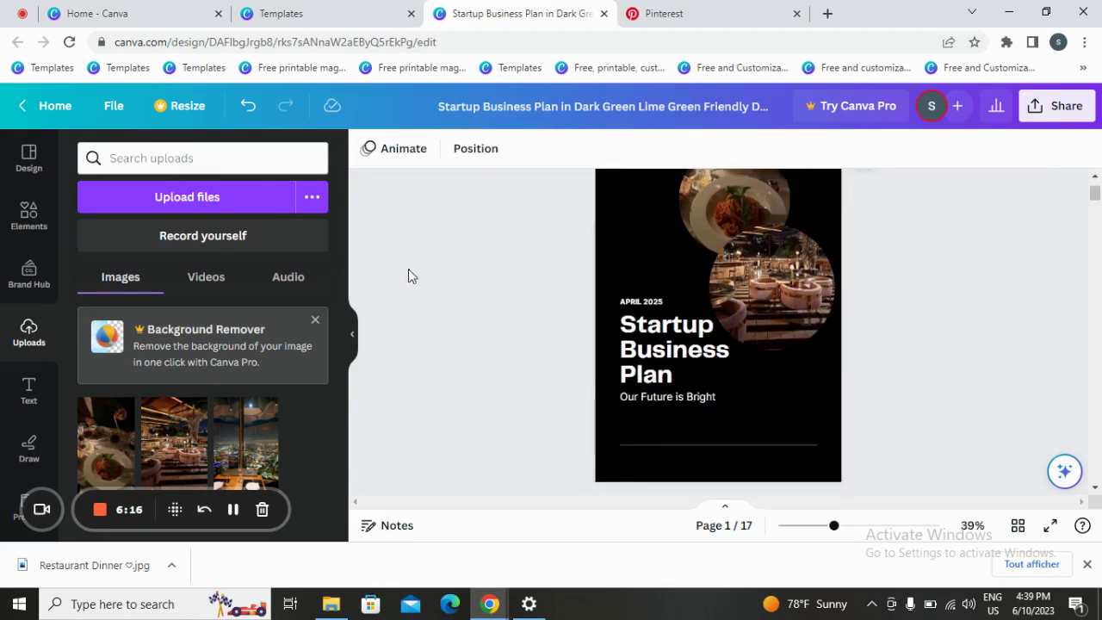
- Add a new text box to the cover and clear its placeholder text
click(28, 388)
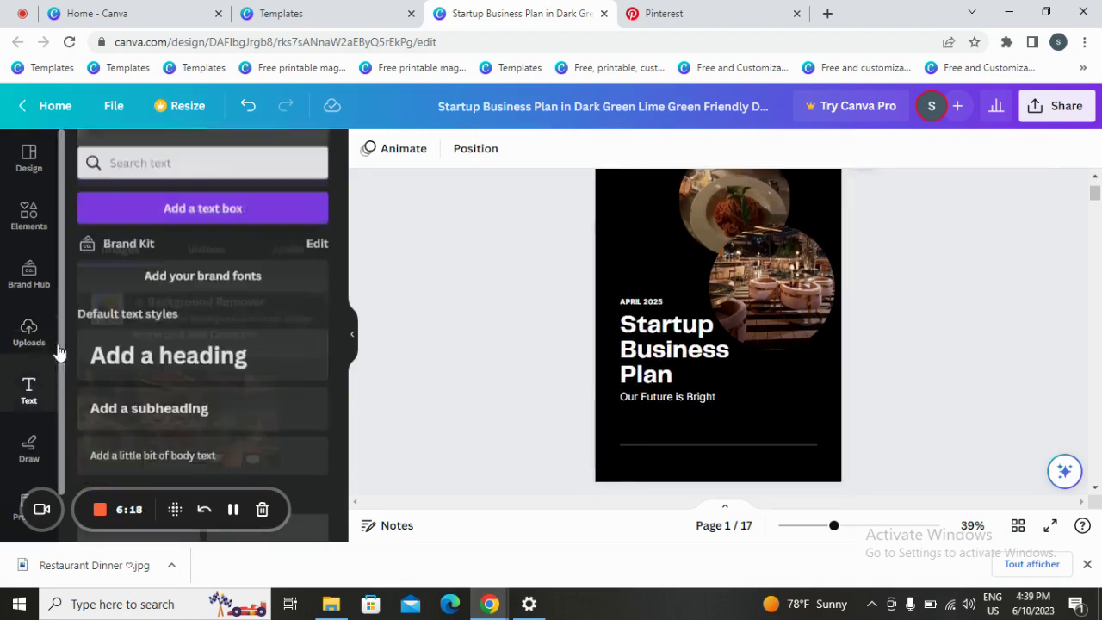
click(195, 207)
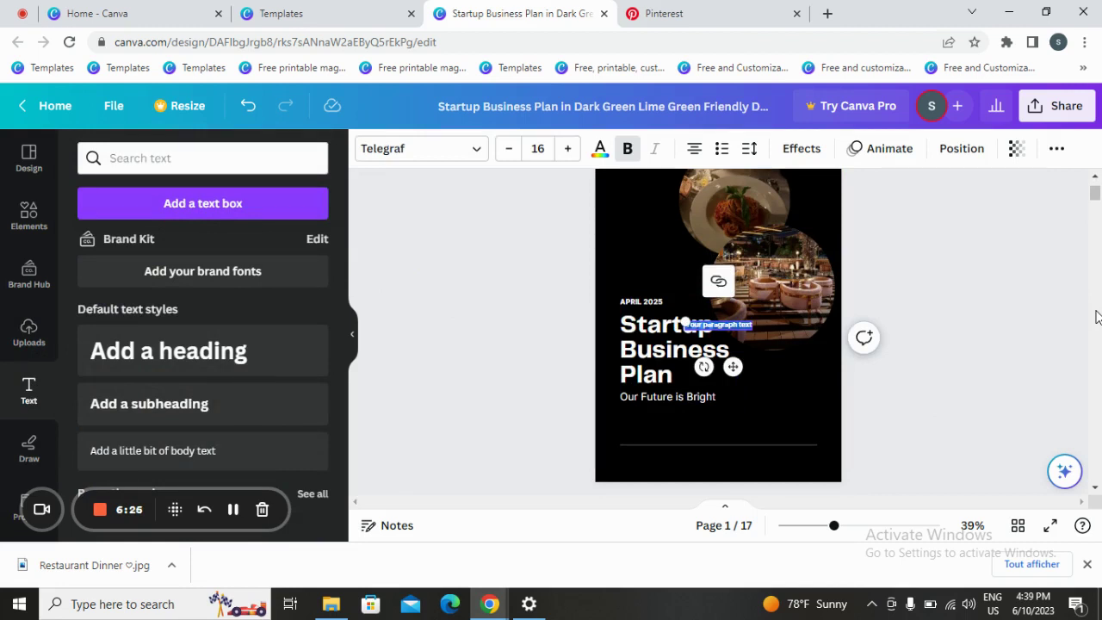
key(BackSpace)
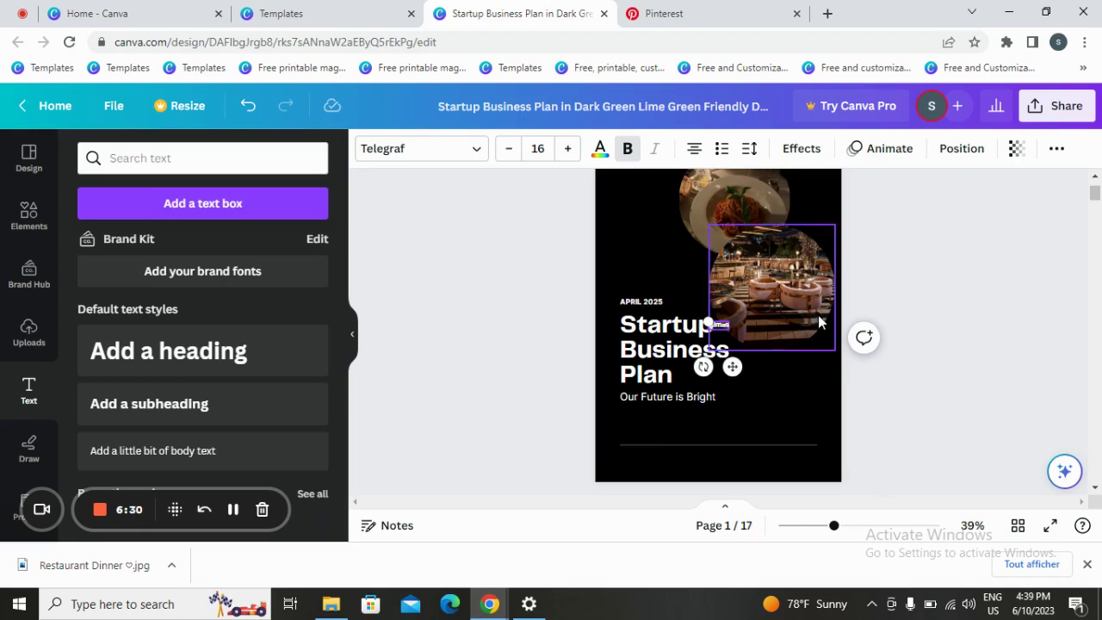
scroll(777, 327, up, 1)
scroll(777, 378, down, 1)
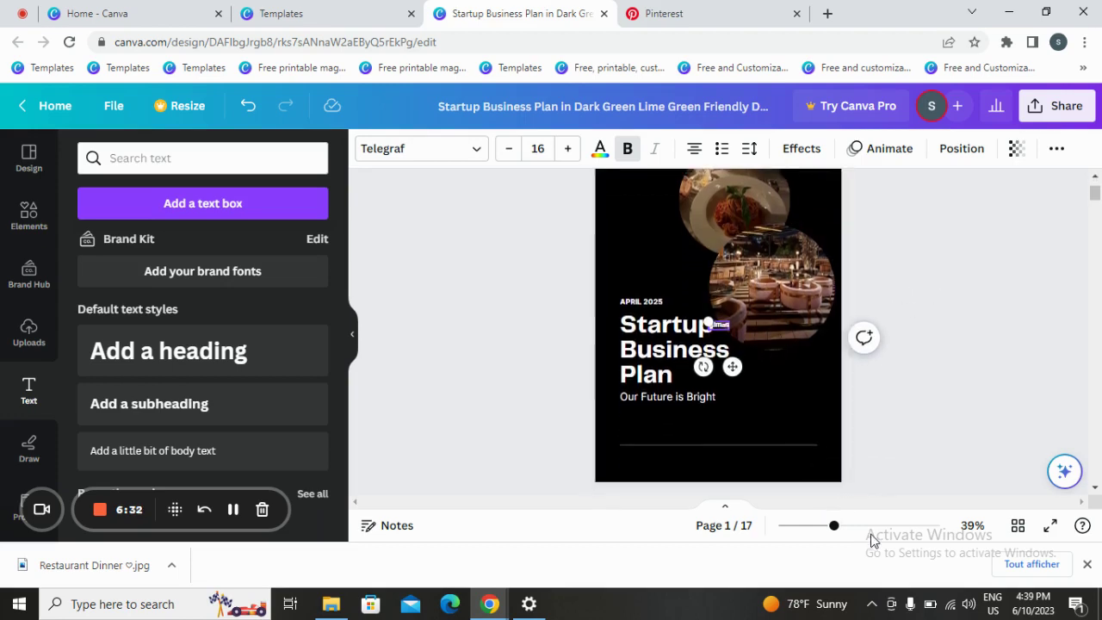
- Zoom the view to 95% and drag the Aimas text to the cover's top left
click(871, 525)
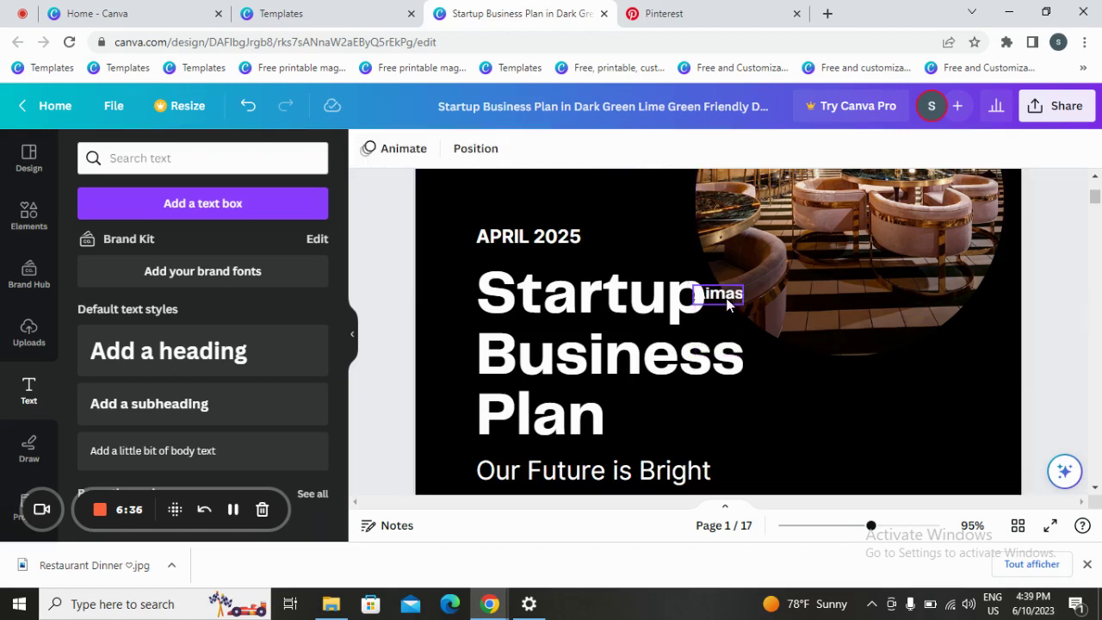
drag(726, 297, 598, 179)
scroll(650, 289, up, 3)
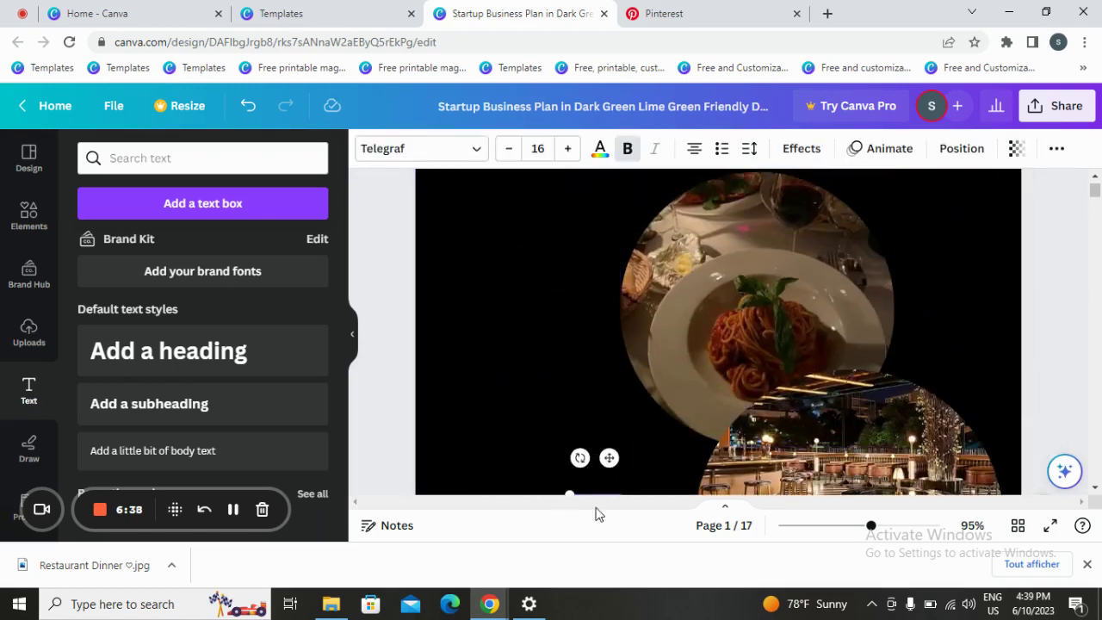
scroll(588, 448, up, 1)
drag(594, 418, 522, 255)
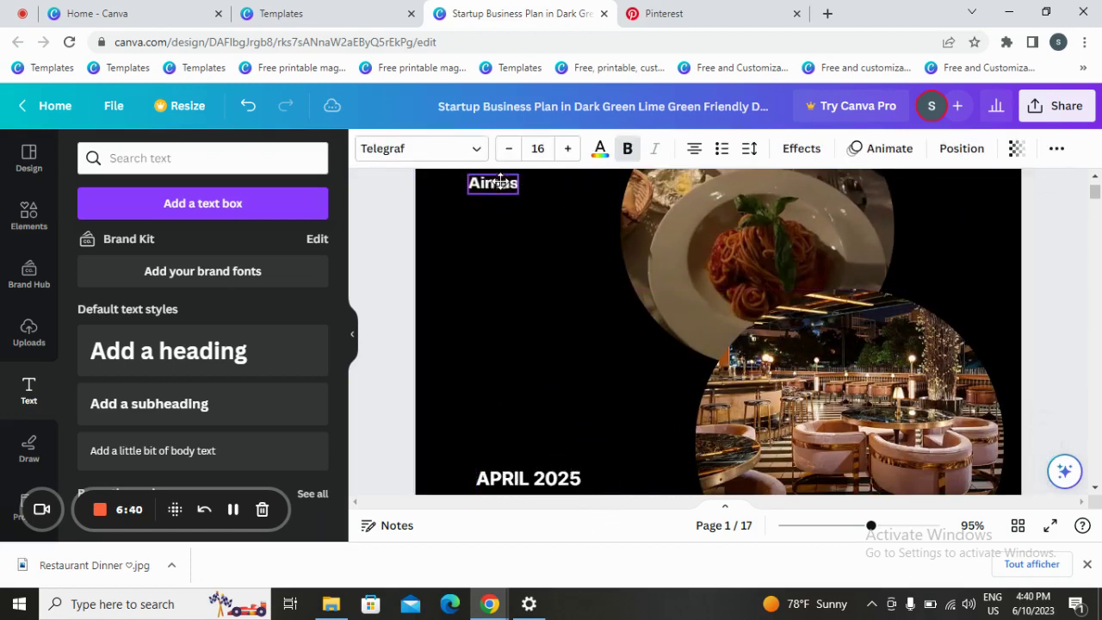
mouse_move(501, 188)
mouse_down()
mouse_move(487, 259)
mouse_move(460, 249)
mouse_move(518, 244)
mouse_move(509, 251)
mouse_move(570, 297)
mouse_move(587, 282)
mouse_move(539, 282)
mouse_up()
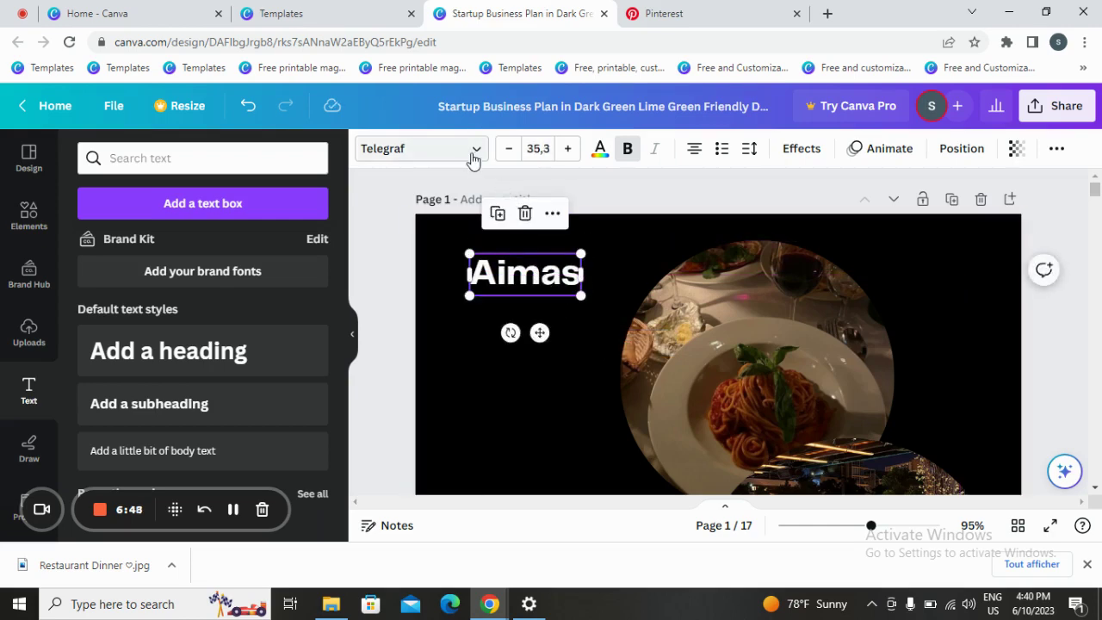
- Set the Aimas brand name in the RoxboroughCF serif font after trying Atteron
click(474, 155)
scroll(207, 361, down, 1)
scroll(202, 332, down, 2)
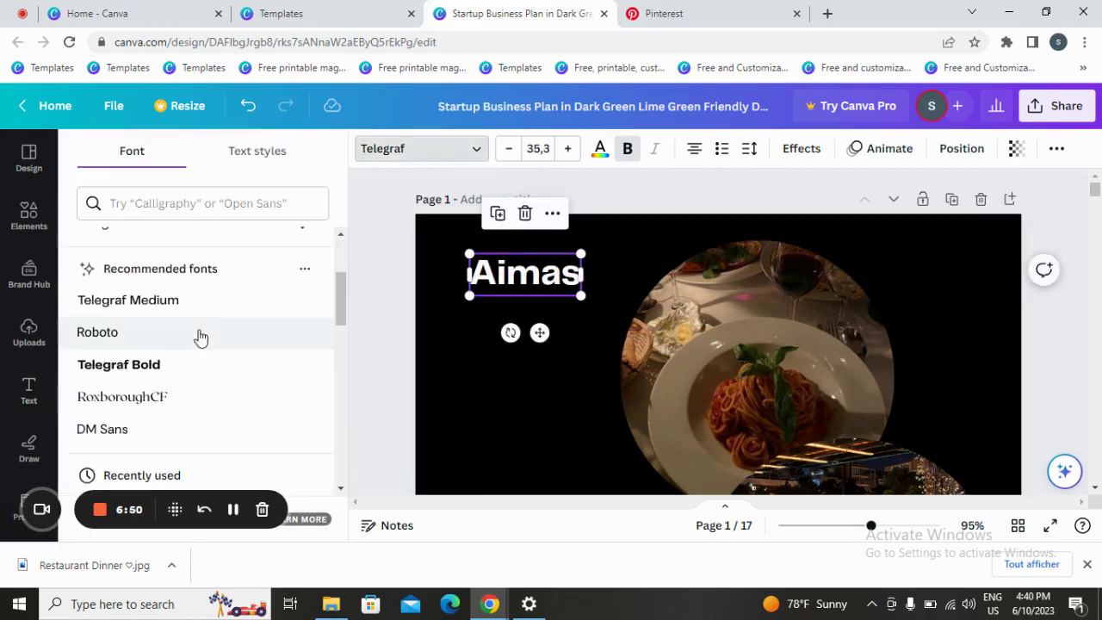
scroll(200, 336, down, 1)
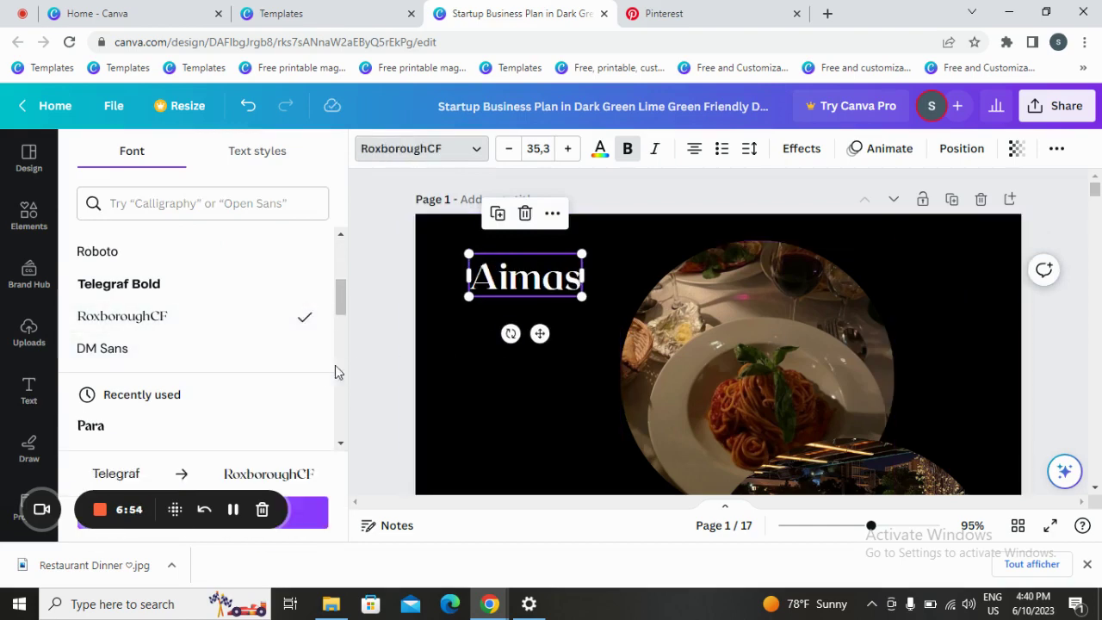
scroll(302, 373, down, 1)
scroll(230, 370, down, 1)
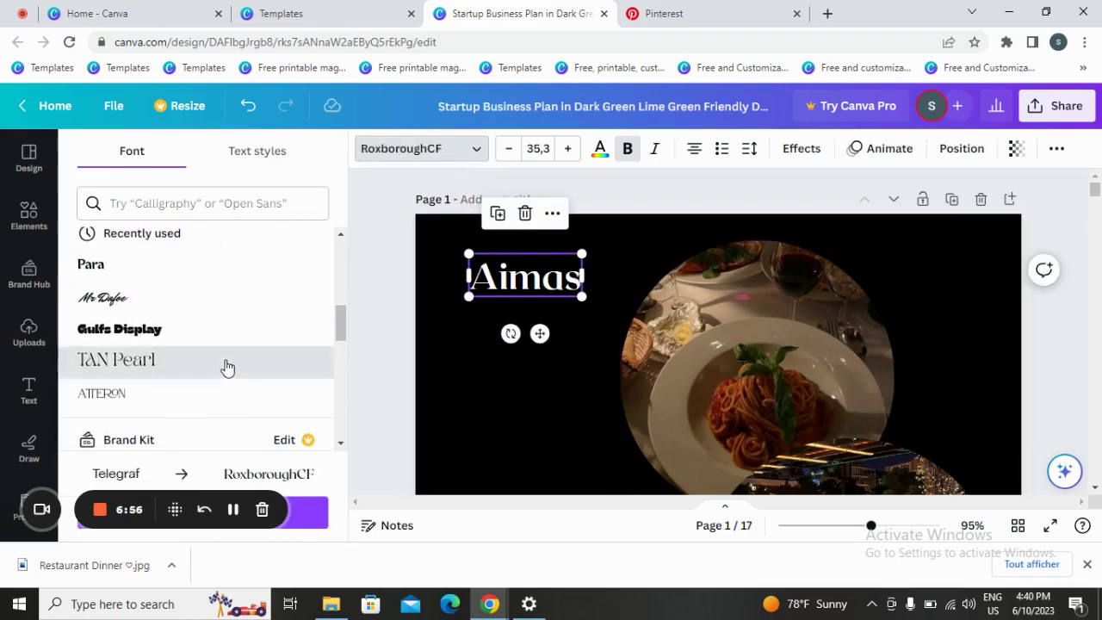
click(186, 395)
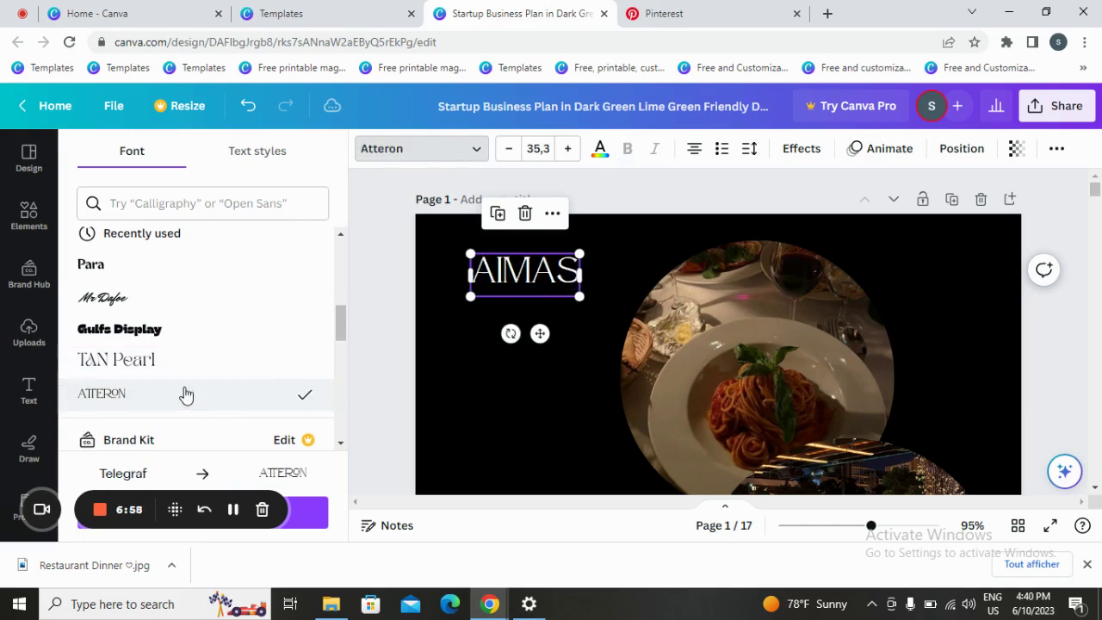
scroll(221, 274, up, 2)
scroll(207, 335, up, 1)
scroll(187, 391, down, 1)
click(201, 331)
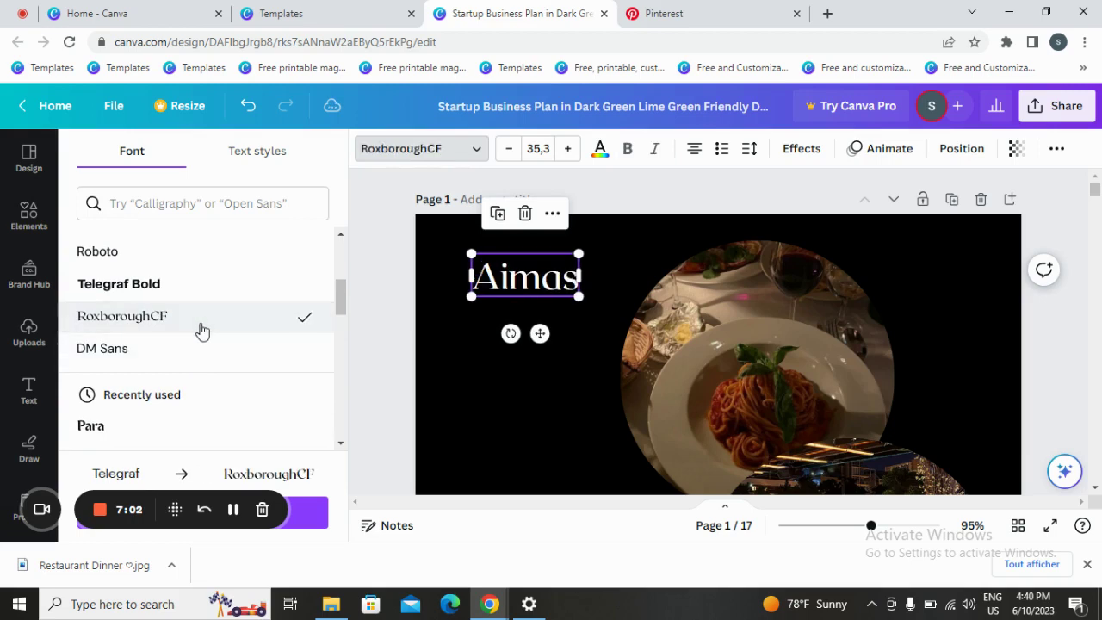
click(549, 283)
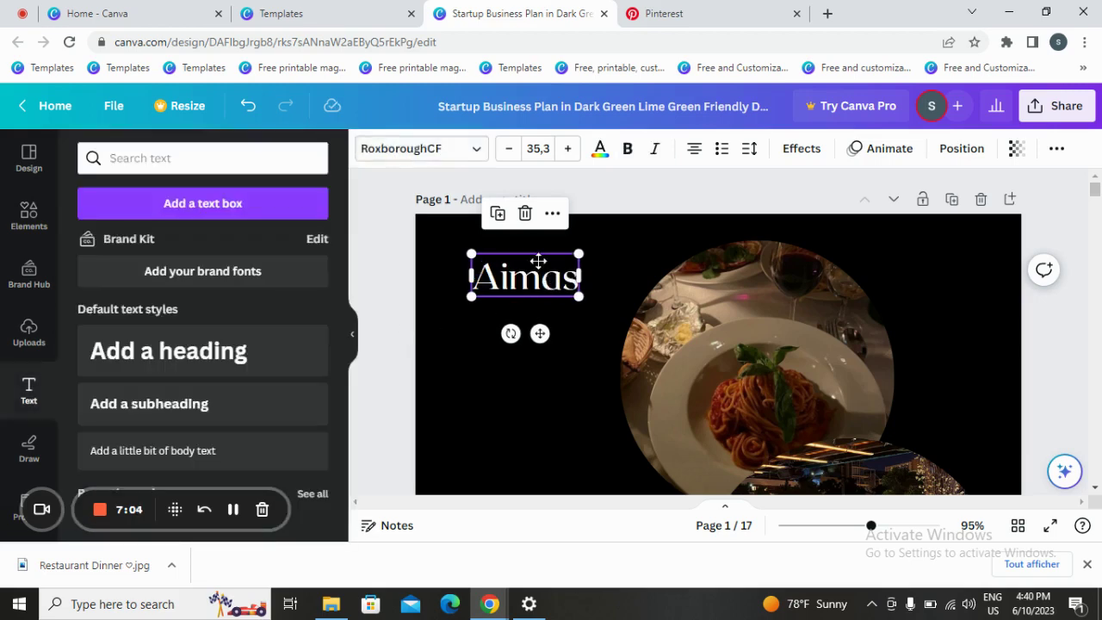
- Move Aimas into the page's top-left corner and deselect it
drag(538, 258, 497, 238)
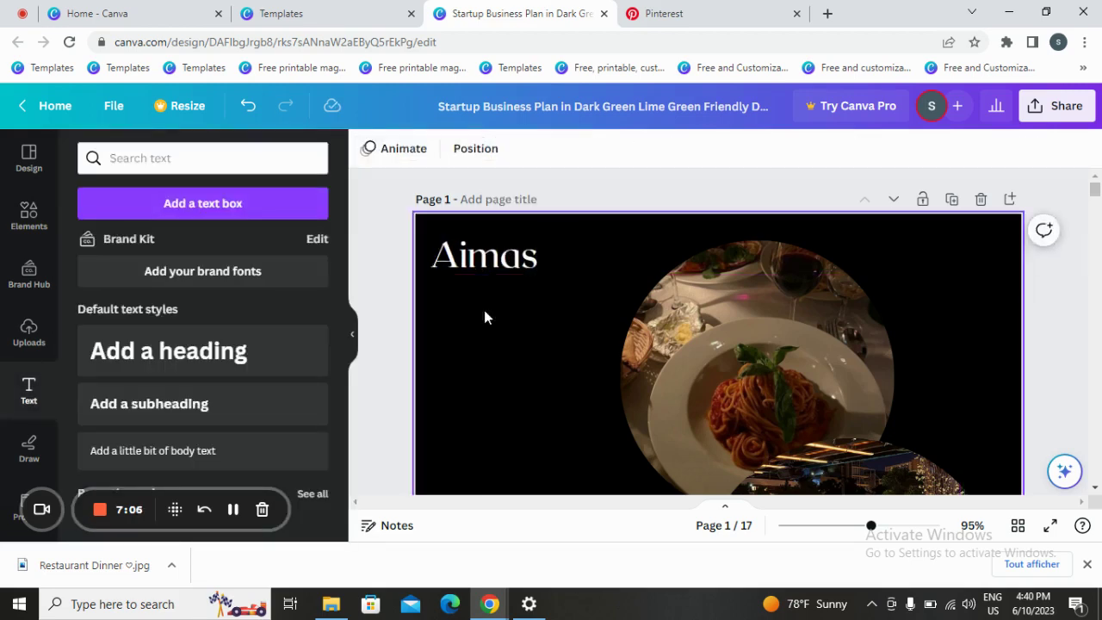
click(396, 286)
scroll(836, 312, down, 5)
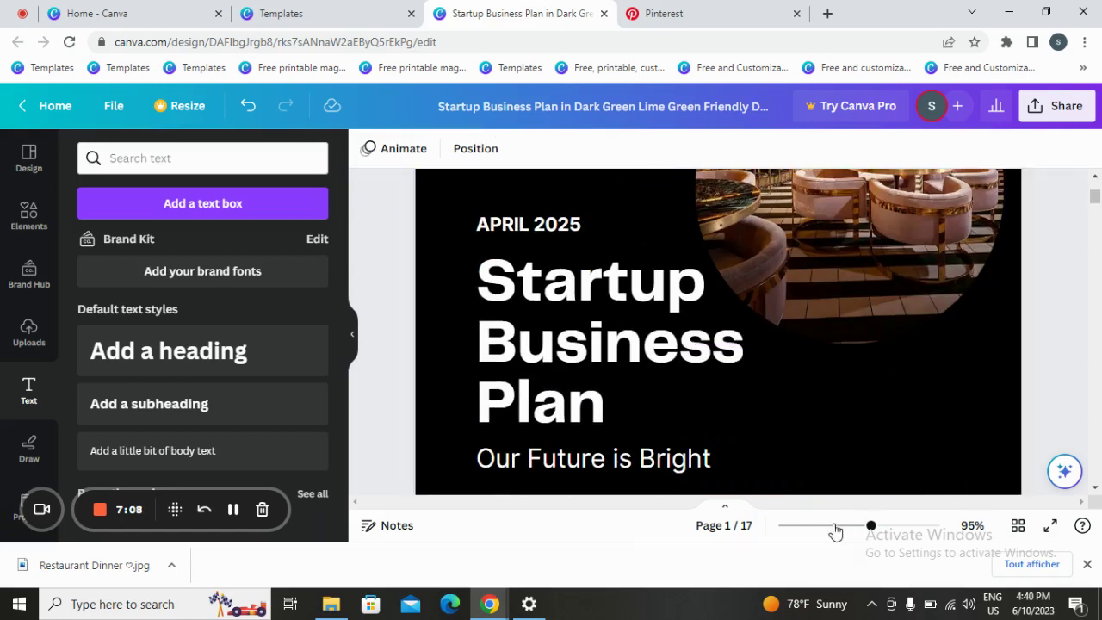
- Zoom out to 38% to see the whole cover and nudge the Aimas text slightly right
click(833, 525)
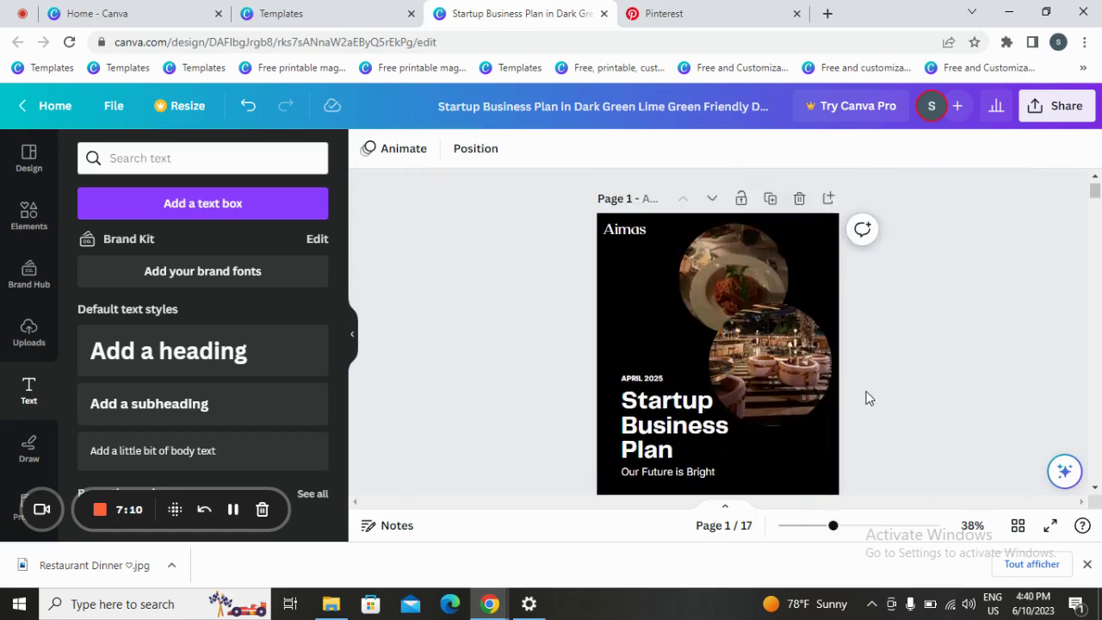
scroll(868, 398, down, 2)
scroll(703, 321, up, 2)
drag(624, 236, 642, 236)
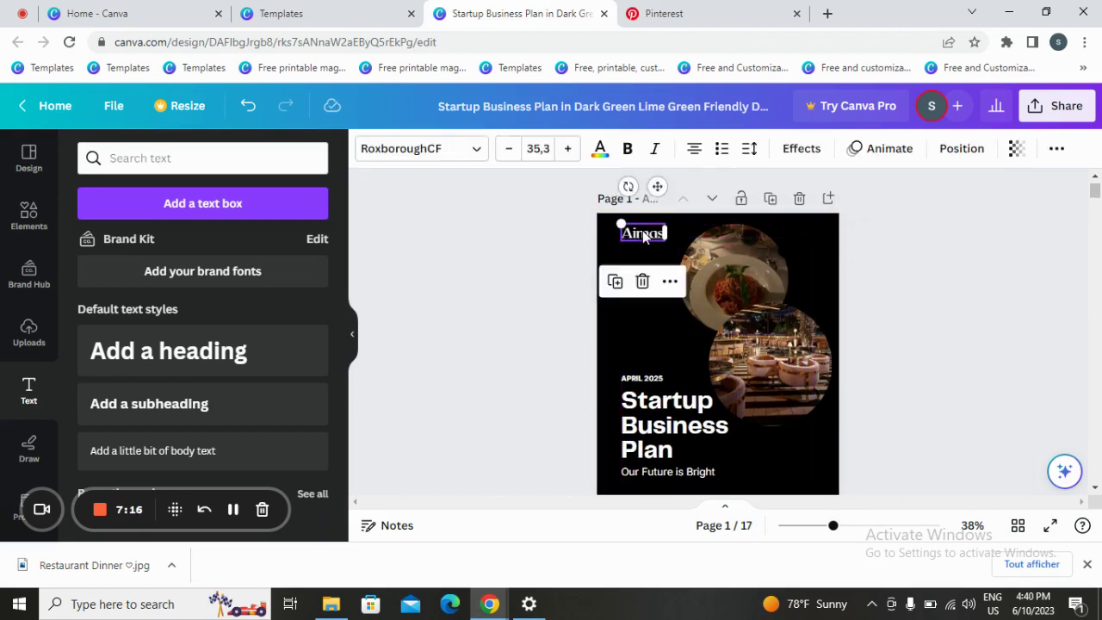
click(1058, 277)
scroll(930, 349, down, 3)
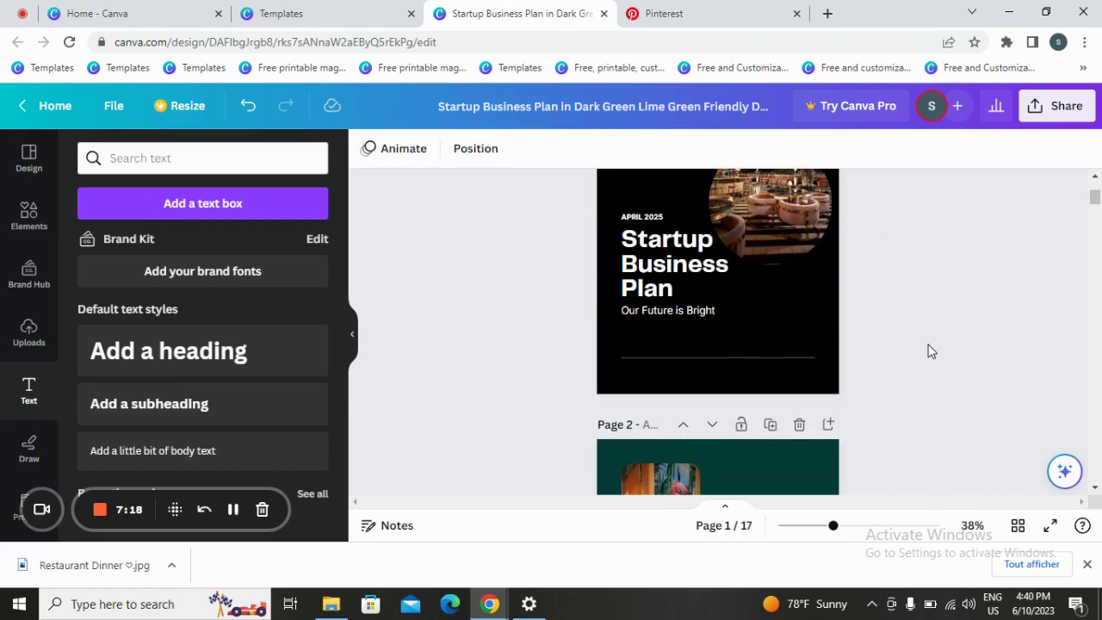
scroll(930, 351, up, 2)
scroll(930, 351, up, 1)
- Shift the APRIL 2025 title block left and enlarge the restaurant photo circle, moving it slightly left
click(822, 377)
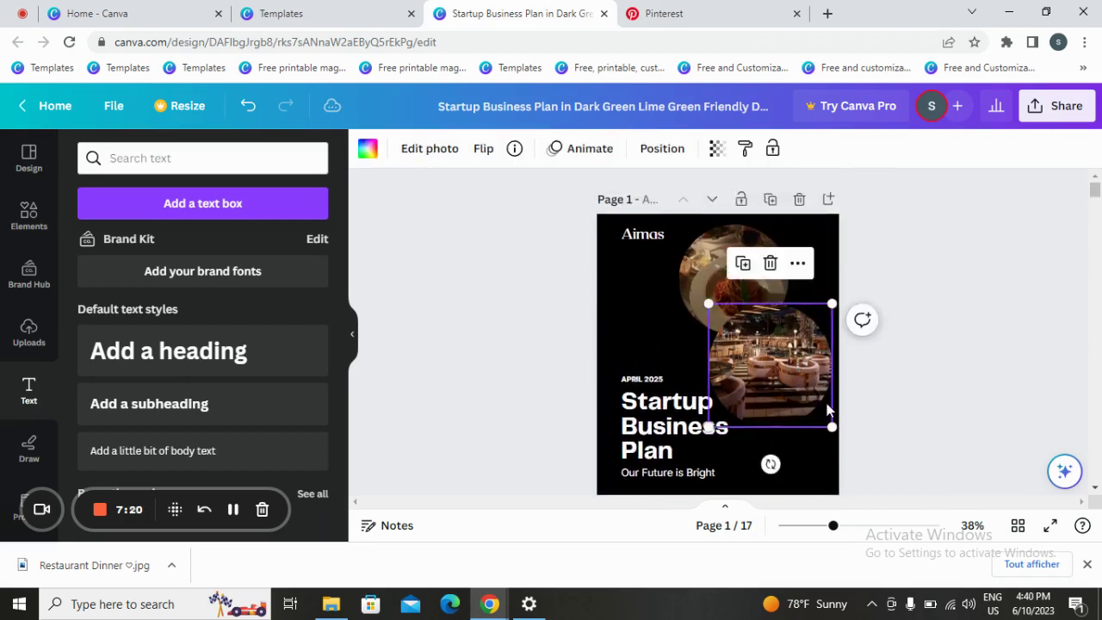
drag(681, 402, 666, 401)
click(788, 392)
drag(833, 425, 839, 437)
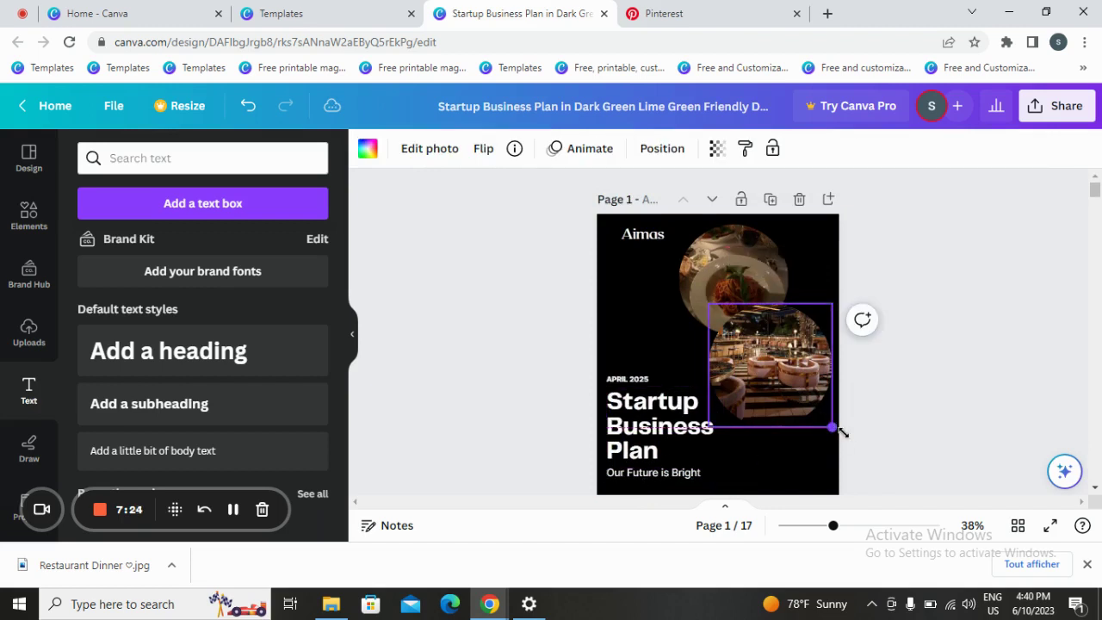
drag(810, 398, 807, 397)
- Shift the food photo circle slightly left and deselect it
click(716, 275)
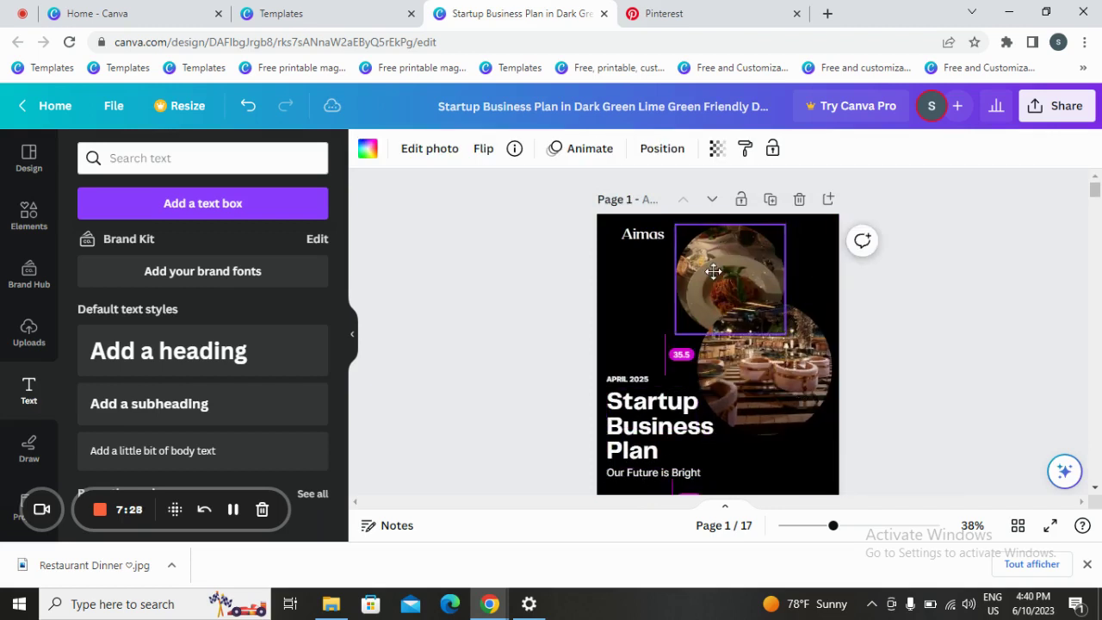
drag(716, 275, 712, 262)
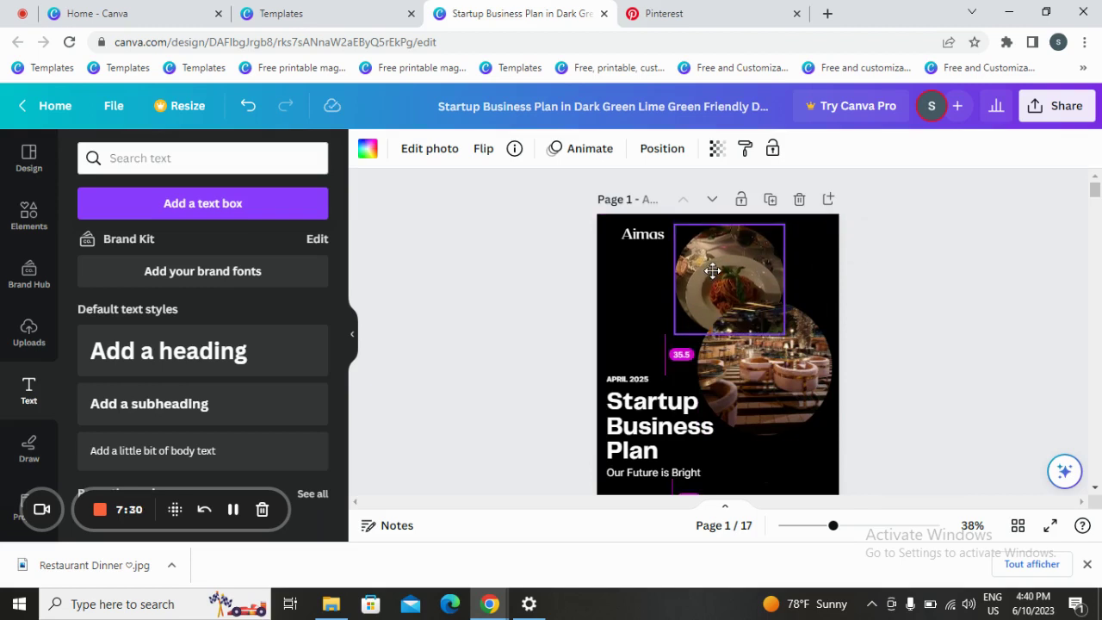
click(954, 254)
scroll(967, 379, down, 2)
scroll(973, 380, down, 2)
scroll(973, 381, up, 2)
scroll(973, 381, down, 2)
scroll(973, 381, up, 1)
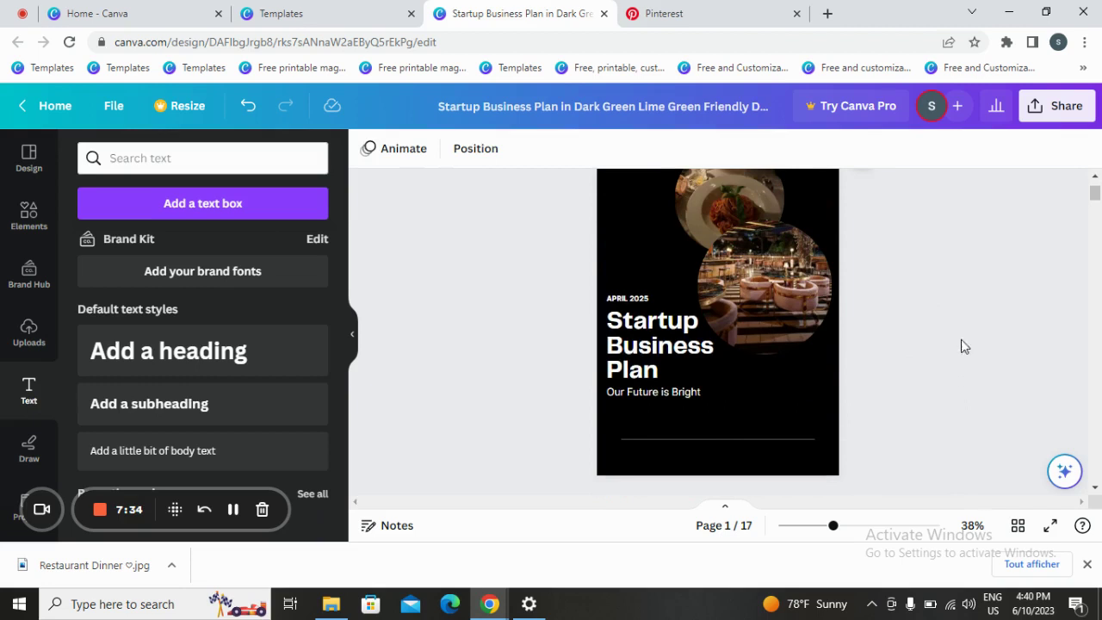
click(405, 151)
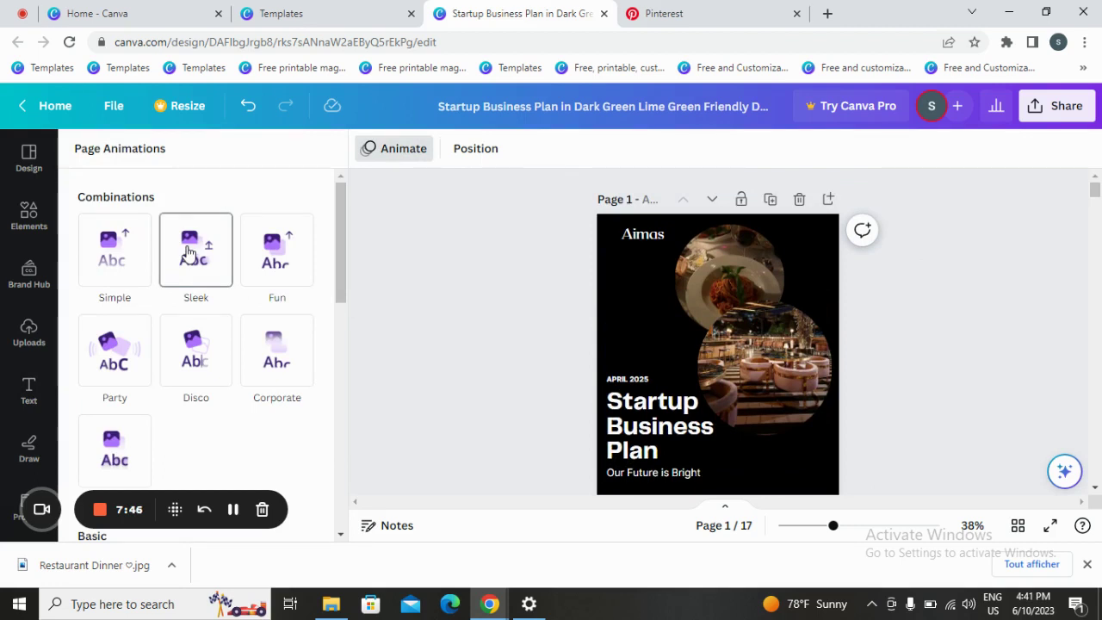
click(1059, 105)
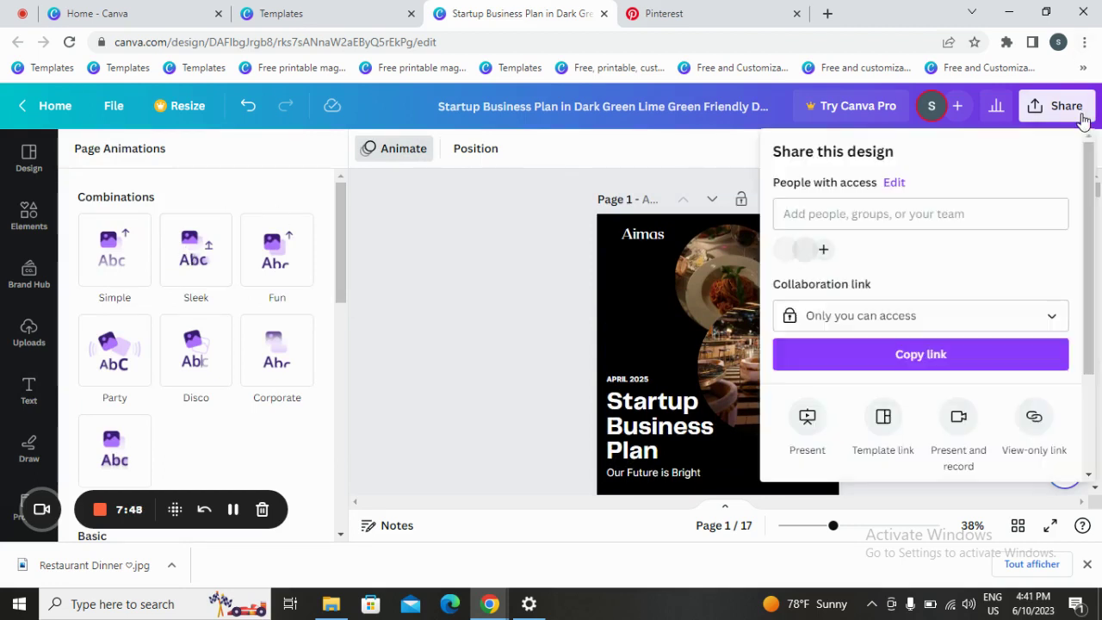
scroll(939, 430, down, 2)
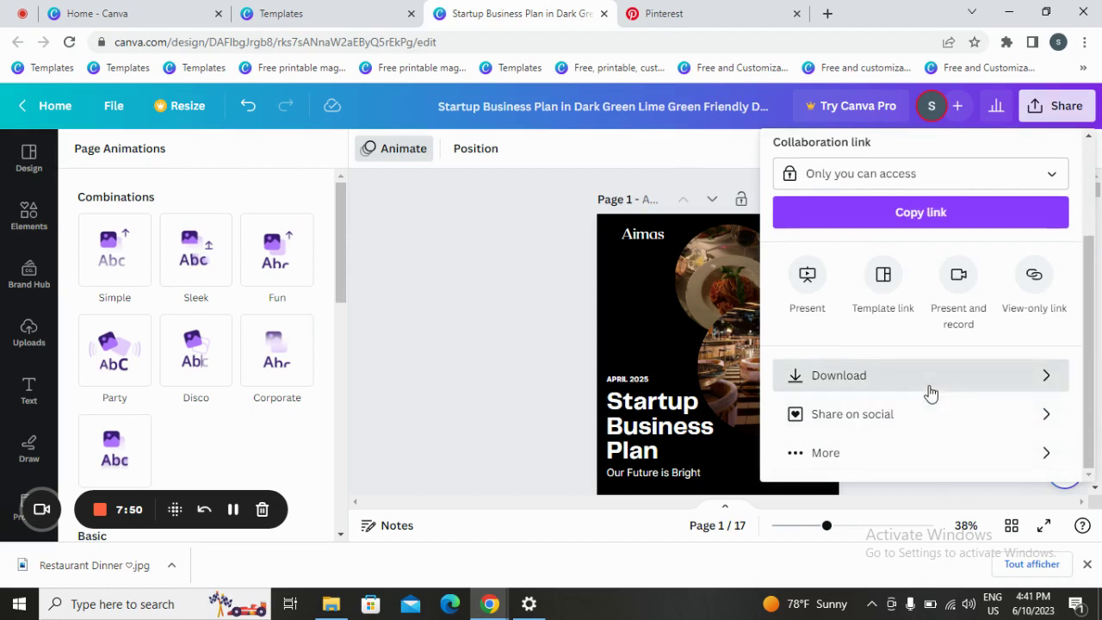
click(927, 389)
click(969, 235)
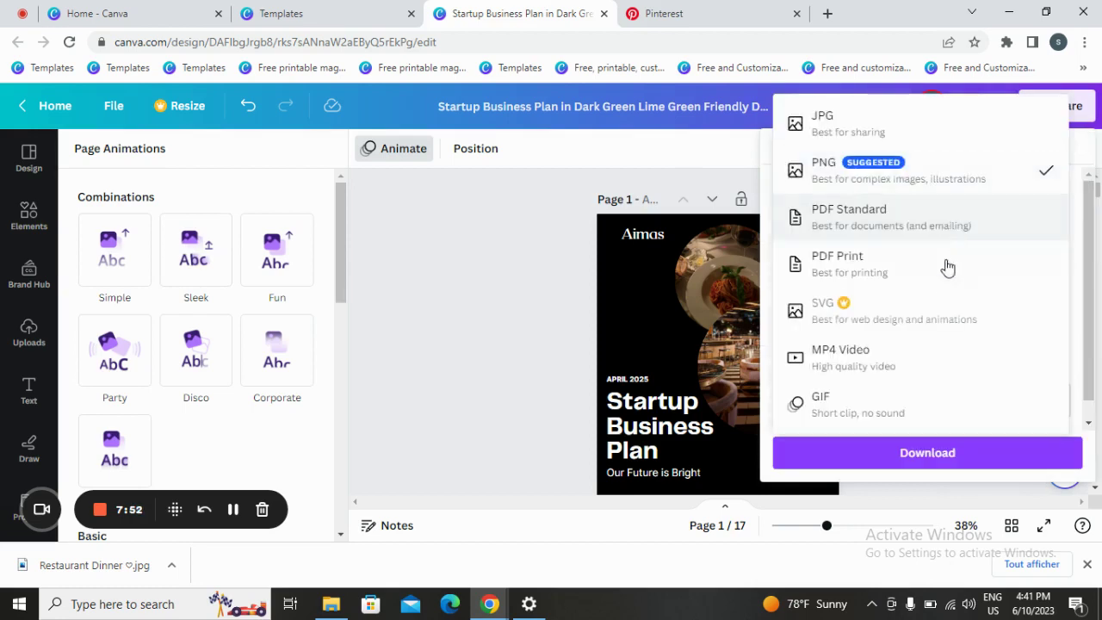
click(976, 182)
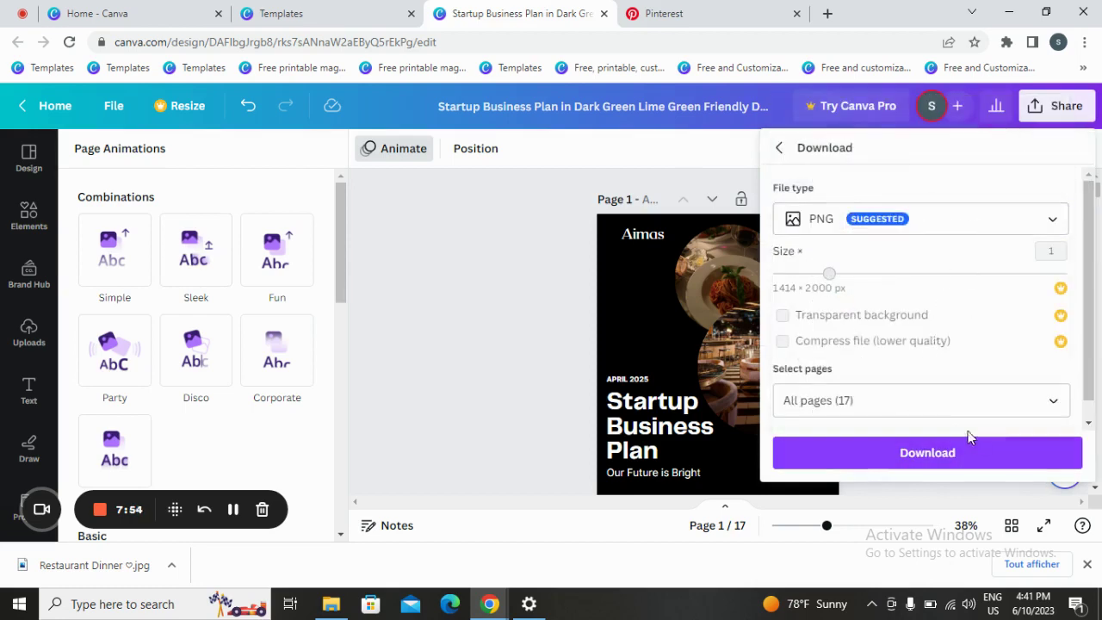
click(988, 401)
scroll(972, 285, down, 5)
scroll(972, 284, down, 1)
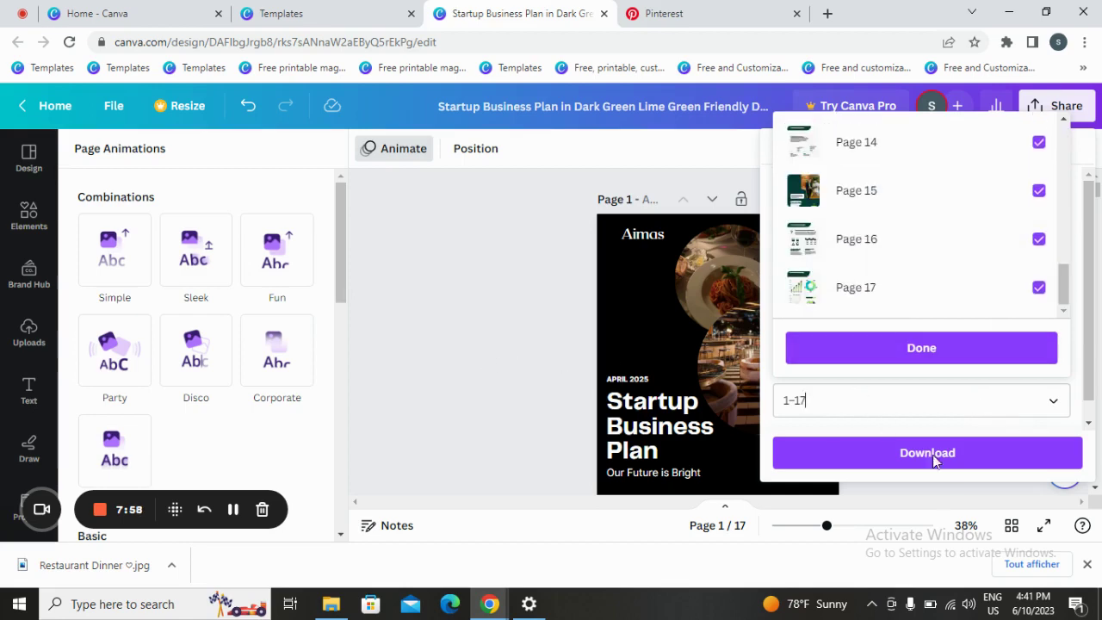
click(964, 349)
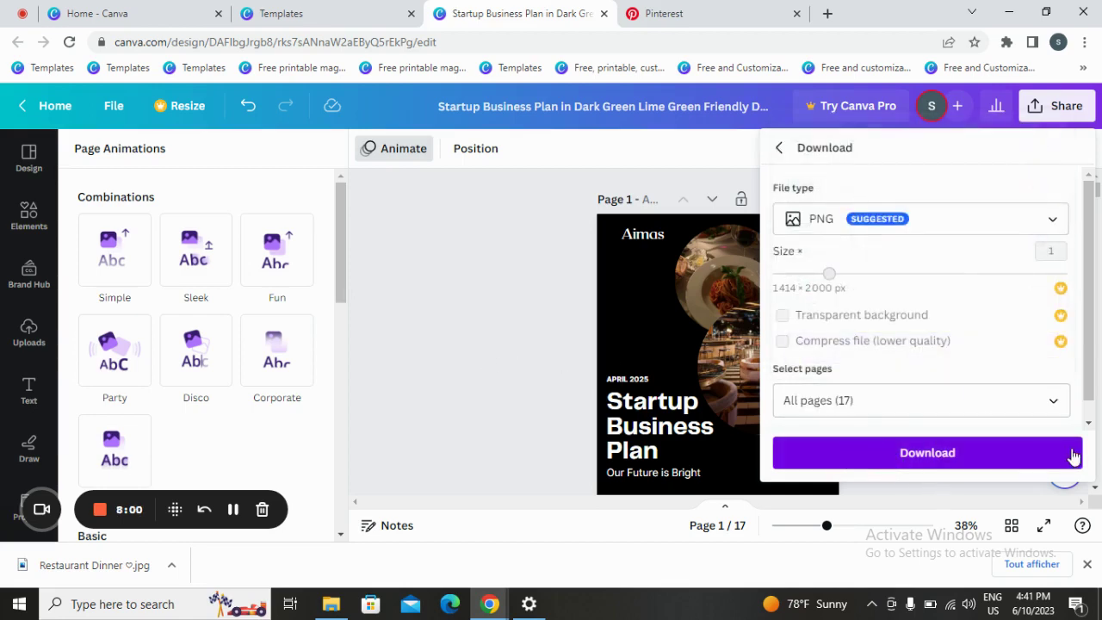
click(491, 410)
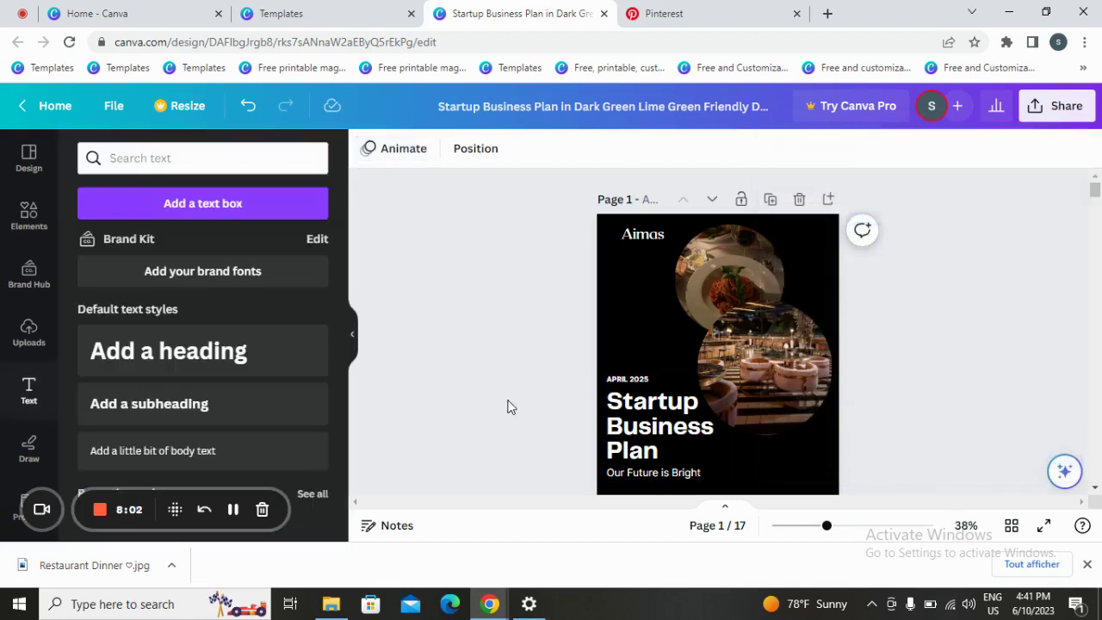